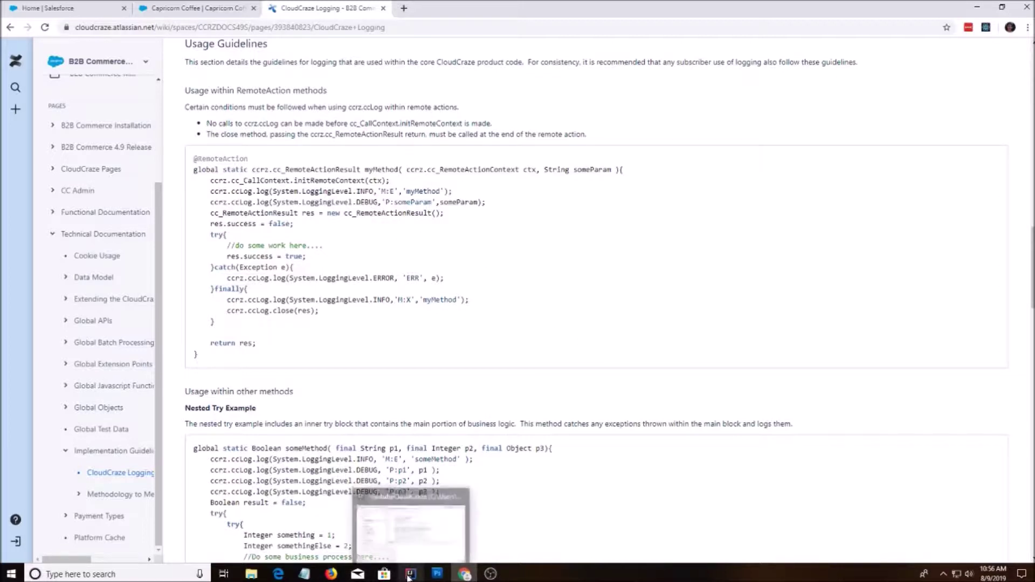
# Review the ccLog calls' LoggingLevel arguments and 'D:Amanda' subject in the createAccount method.
pyautogui.click(458, 539)
pyautogui.click(512, 216)
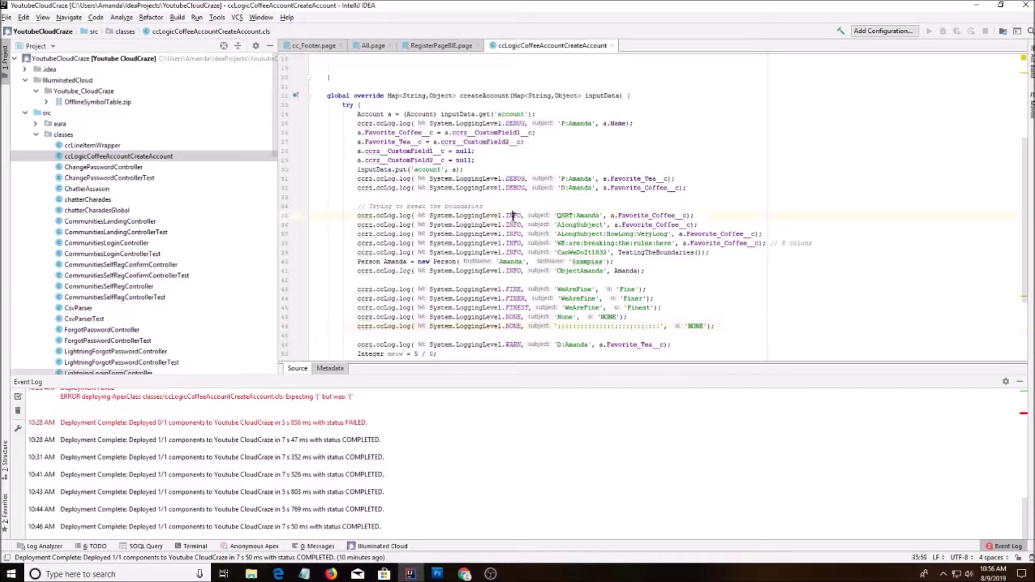
pyautogui.click(479, 215)
pyautogui.scroll(-3, 499, 264)
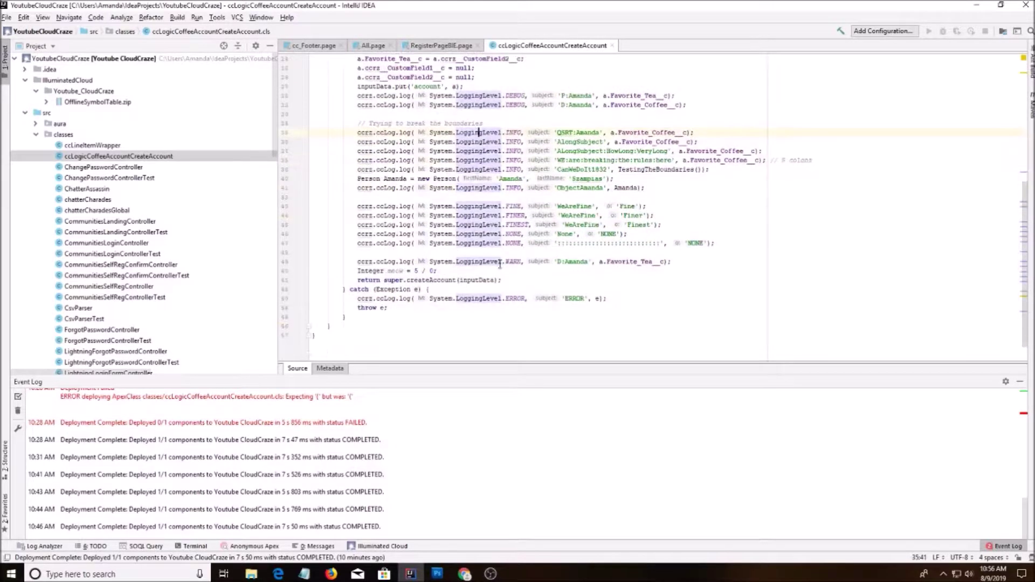
pyautogui.scroll(3, 475, 335)
pyautogui.click(517, 187)
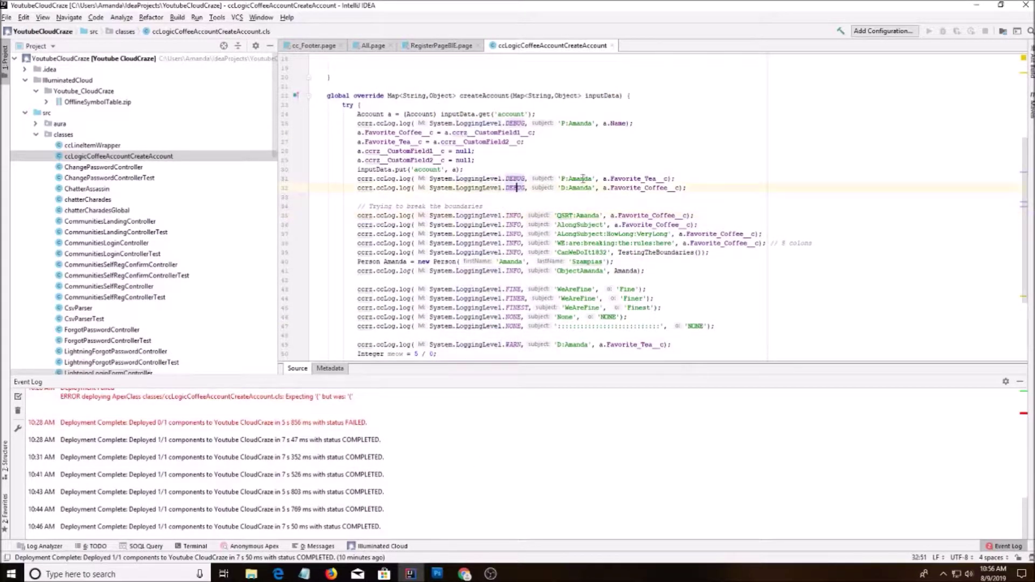
pyautogui.click(576, 188)
pyautogui.click(490, 224)
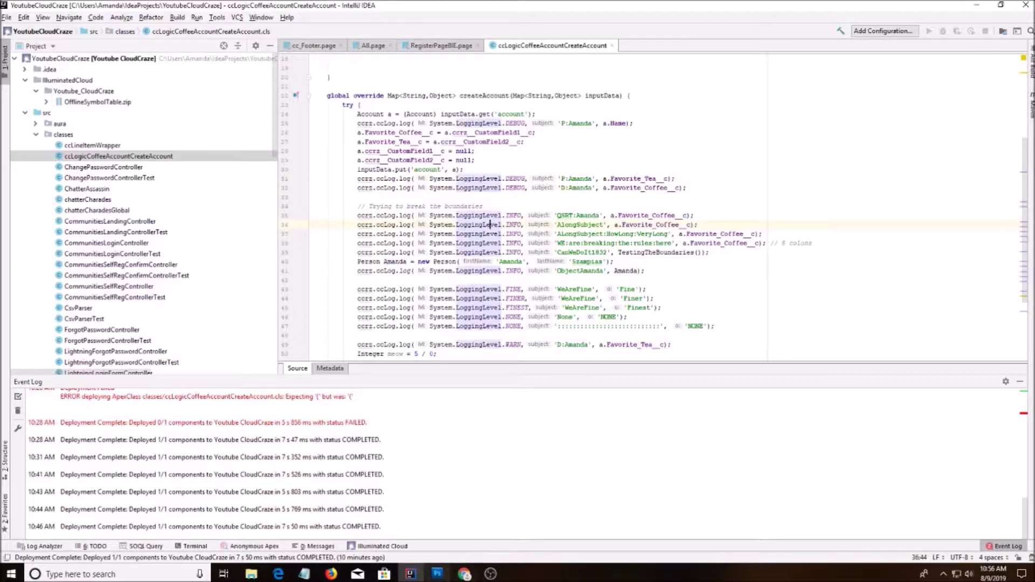
# Show the TestingTheBoundaries2.png logging-guidelines screenshot marked 'everything works' in Photoshop.
pyautogui.click(437, 573)
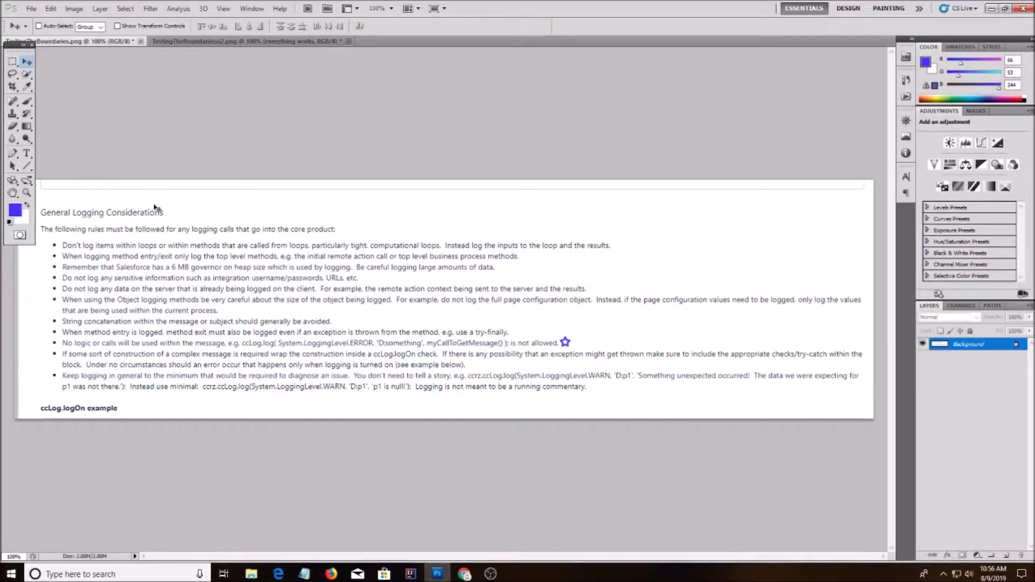
pyautogui.click(238, 41)
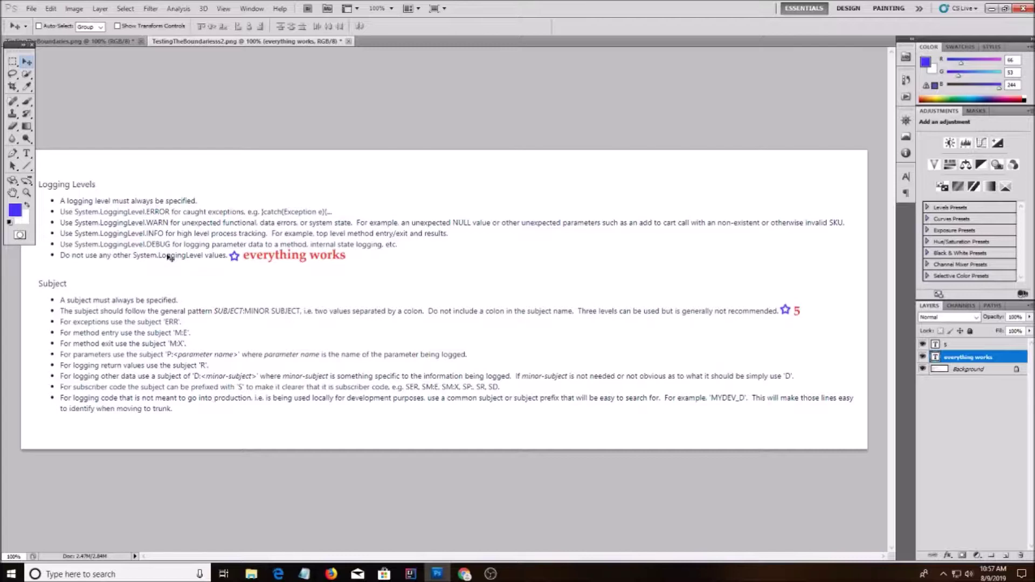
# Review the FINER, NONE and colon-heavy subject log calls on lines 38–47, then bring up the Notepad notes.
pyautogui.click(413, 570)
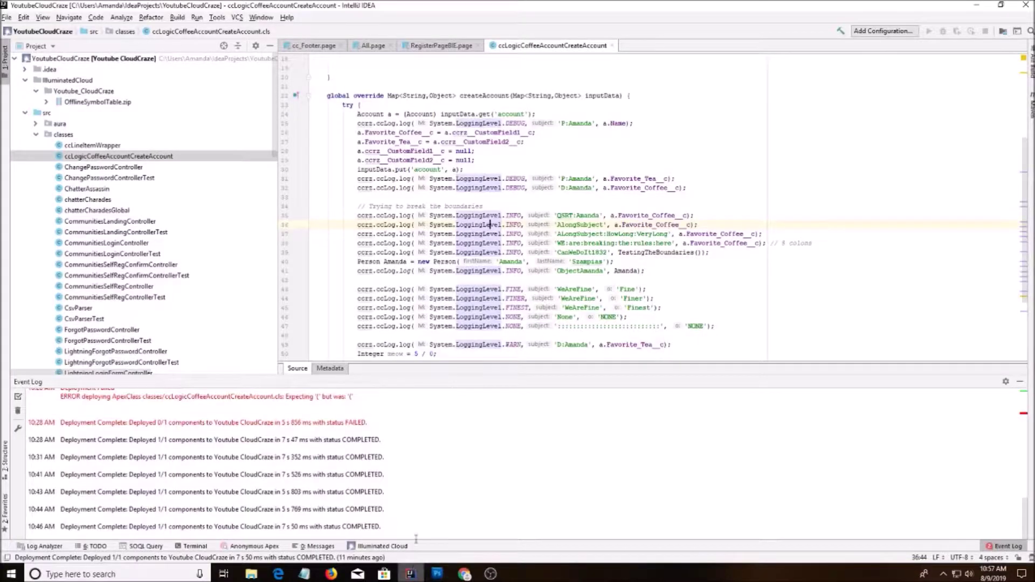
pyautogui.click(507, 298)
pyautogui.click(506, 326)
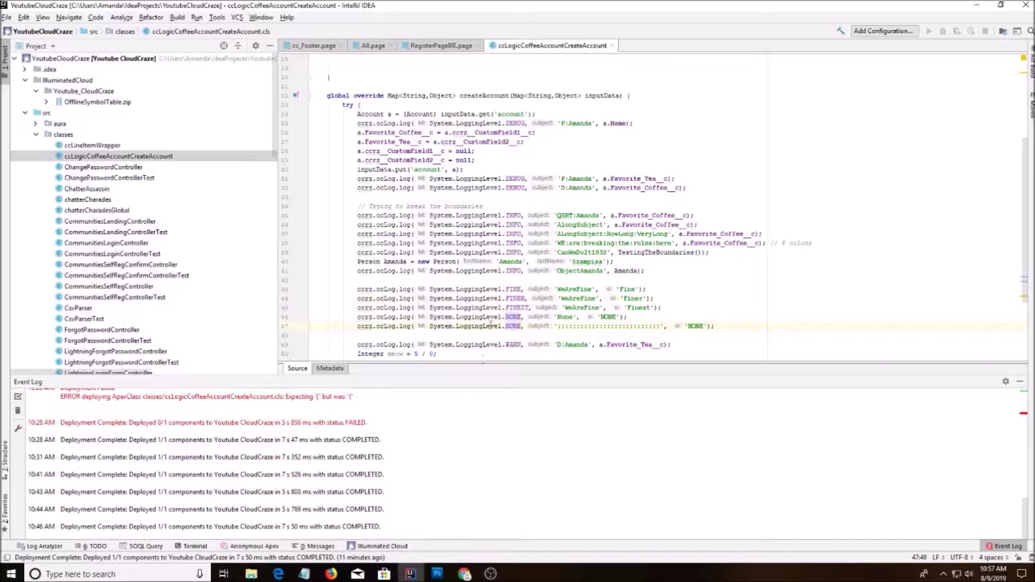
pyautogui.click(615, 243)
pyautogui.moveTo(667, 326); pyautogui.dragTo(618, 326)
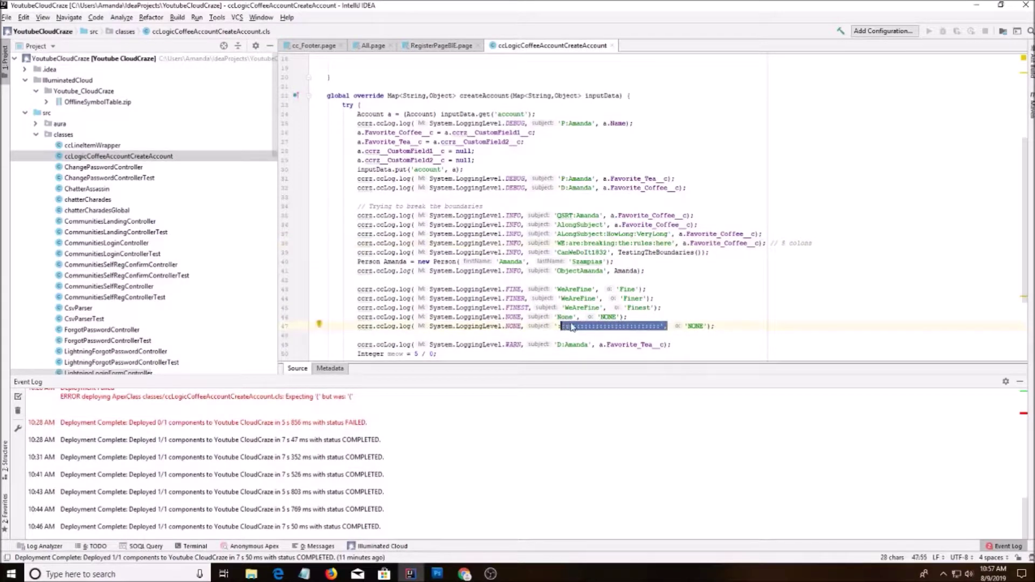
pyautogui.click(592, 234)
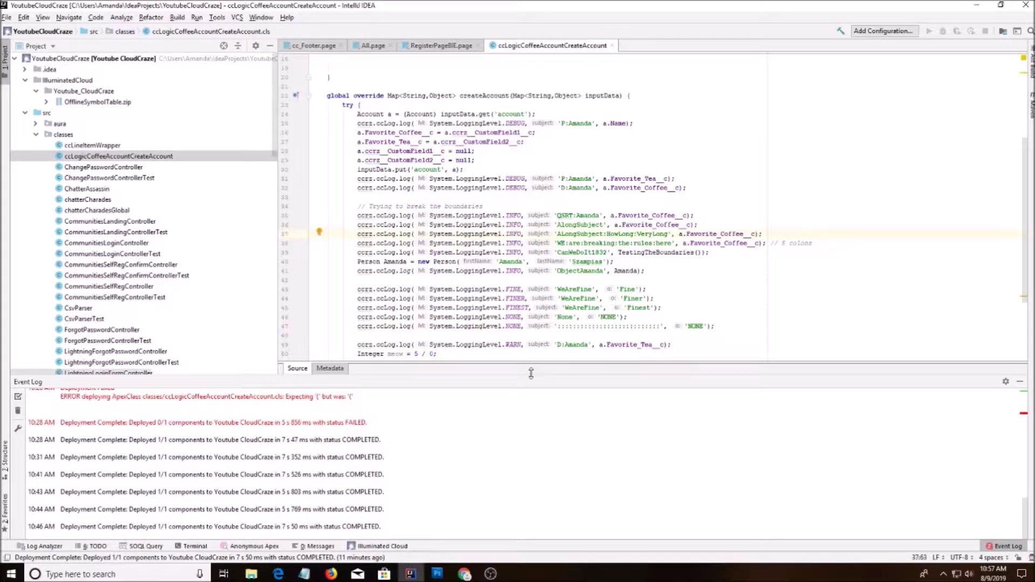
pyautogui.click(308, 574)
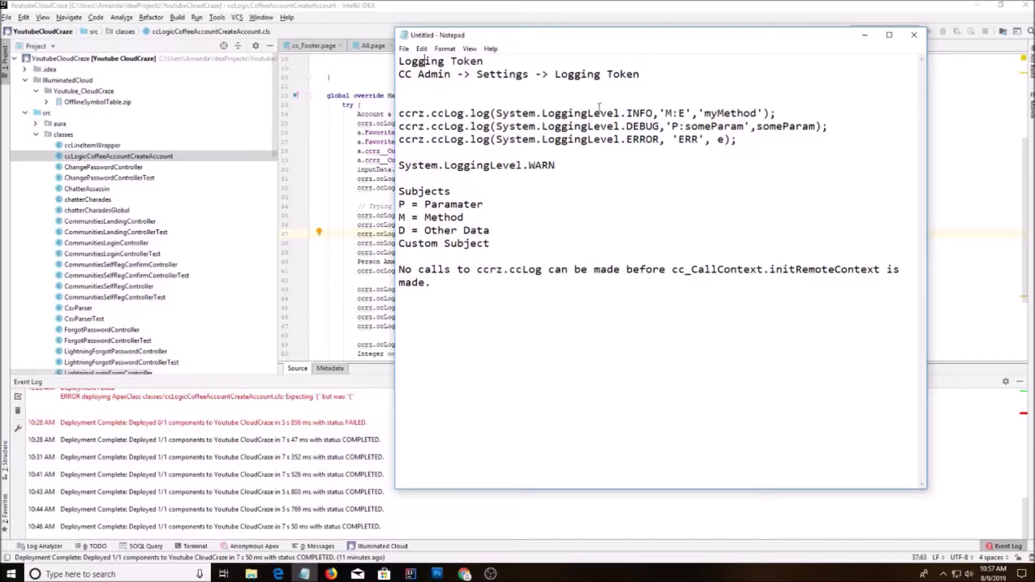
pyautogui.click(529, 125)
pyautogui.moveTo(750, 148); pyautogui.dragTo(379, 115)
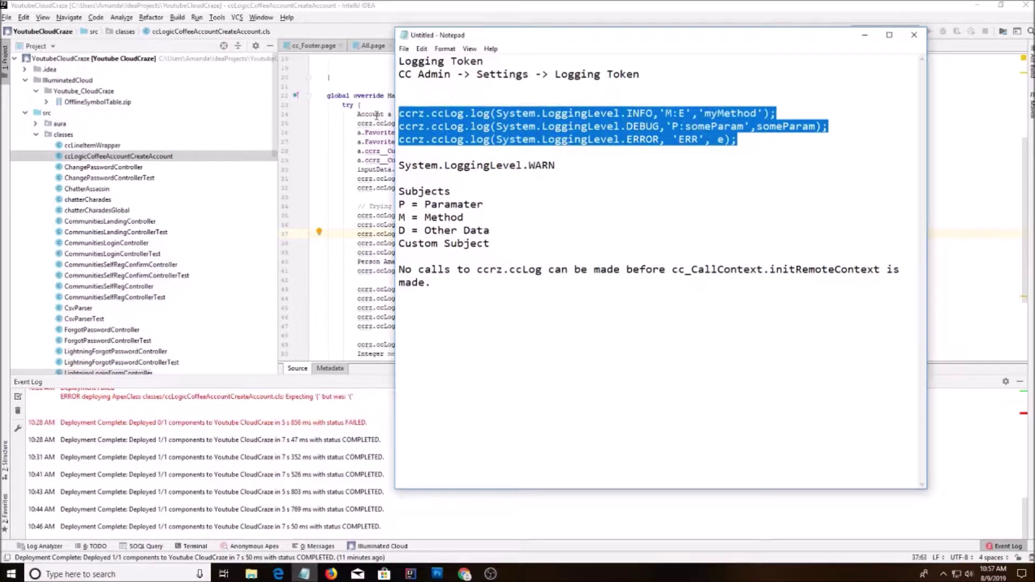
pyautogui.click(597, 140)
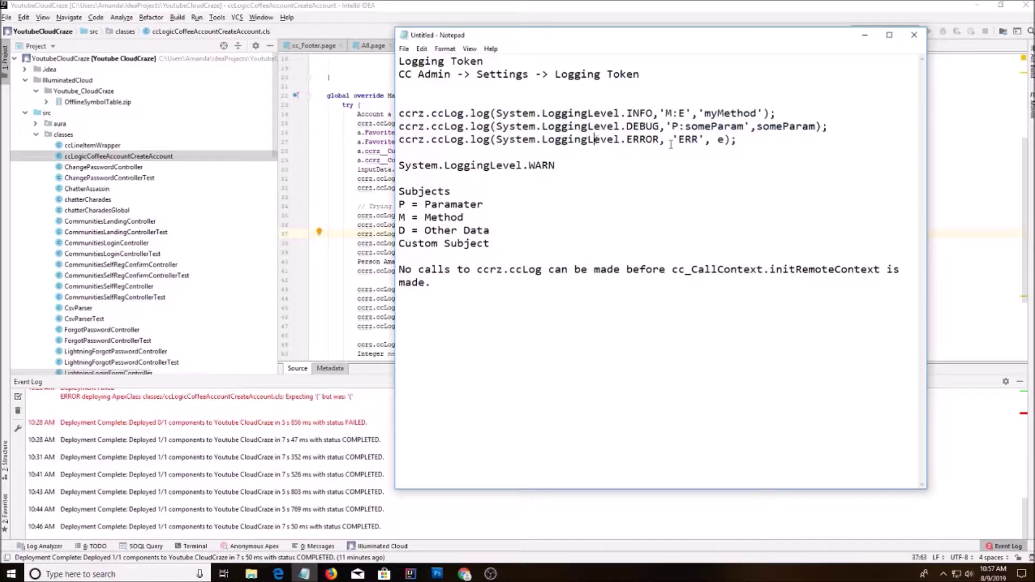
pyautogui.moveTo(620, 141); pyautogui.dragTo(637, 139)
pyautogui.click(692, 139)
pyautogui.moveTo(704, 126); pyautogui.dragTo(671, 150)
pyautogui.click(731, 141)
pyautogui.click(677, 126)
pyautogui.click(717, 114)
pyautogui.click(804, 113)
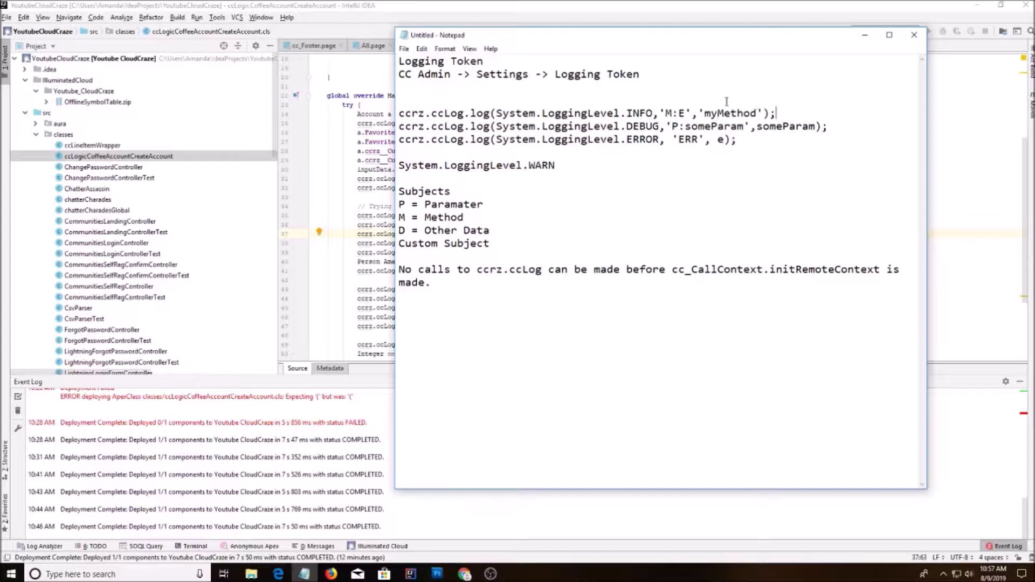
pyautogui.click(622, 113)
pyautogui.click(653, 126)
pyautogui.click(629, 126)
pyautogui.click(429, 217)
pyautogui.moveTo(490, 245); pyautogui.dragTo(394, 208)
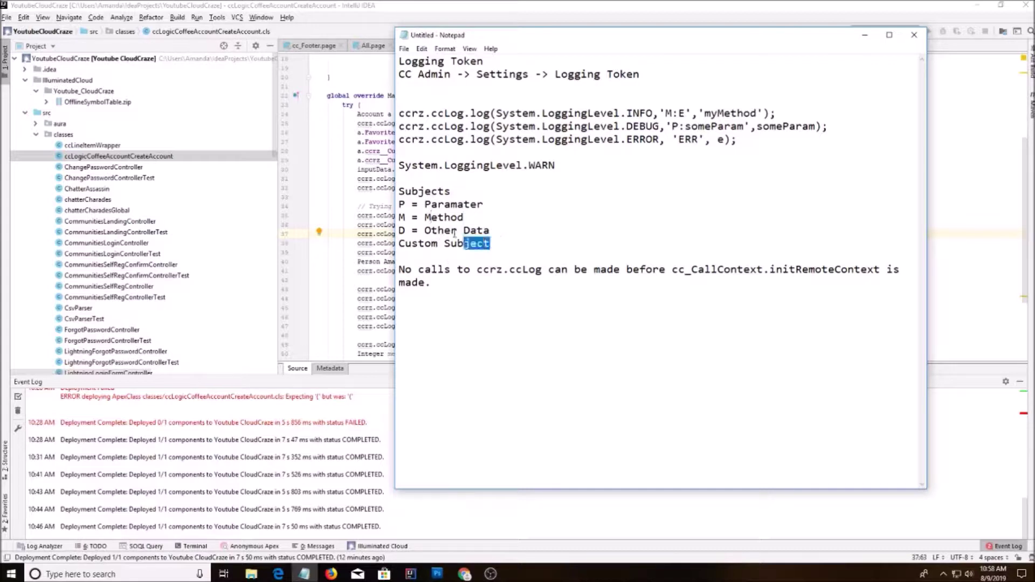
pyautogui.click(396, 208)
pyautogui.moveTo(405, 217)
pyautogui.mouseDown()
pyautogui.moveTo(399, 231)
pyautogui.moveTo(411, 231)
pyautogui.mouseUp()
pyautogui.click(404, 204)
pyautogui.write(':A')
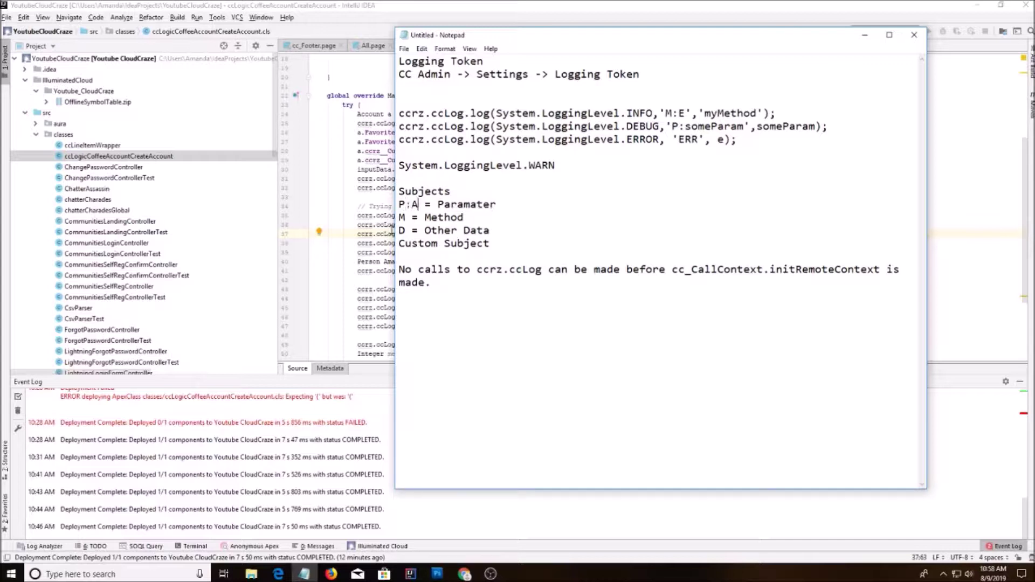
pyautogui.write('manda')
pyautogui.press('BackSpace')
pyautogui.press('BackSpace')
pyautogui.press('BackSpace')
pyautogui.press('BackSpace')
pyautogui.press('BackSpace')
pyautogui.press('BackSpace')
pyautogui.press('BackSpace')
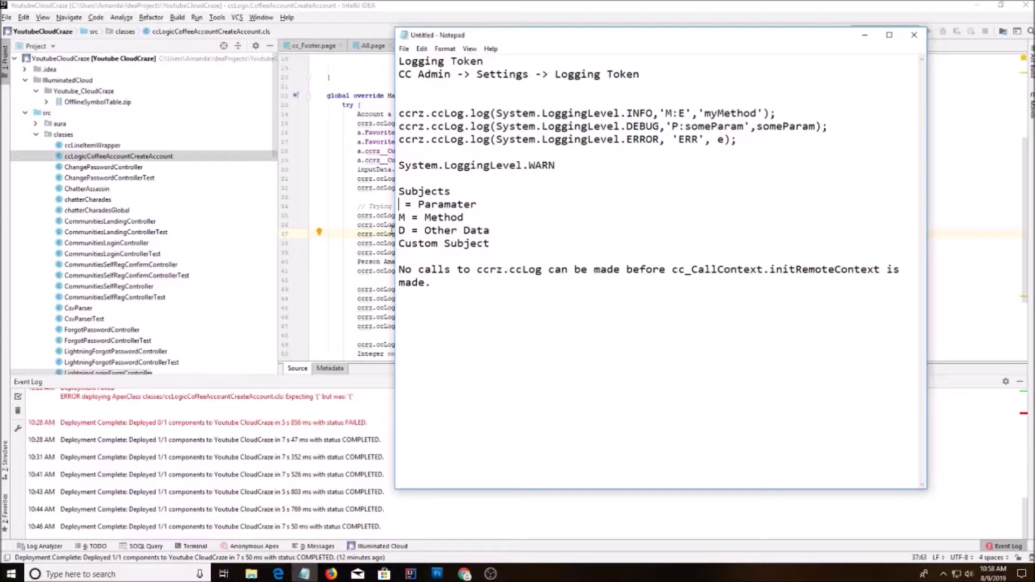
pyautogui.write('P')
pyautogui.write(':A')
pyautogui.press('BackSpace')
pyautogui.press('BackSpace')
pyautogui.press('Down')
pyautogui.press('Down')
pyautogui.press('Down')
pyautogui.moveTo(827, 269)
pyautogui.mouseDown()
pyautogui.moveTo(793, 282)
pyautogui.moveTo(757, 272)
pyautogui.mouseUp()
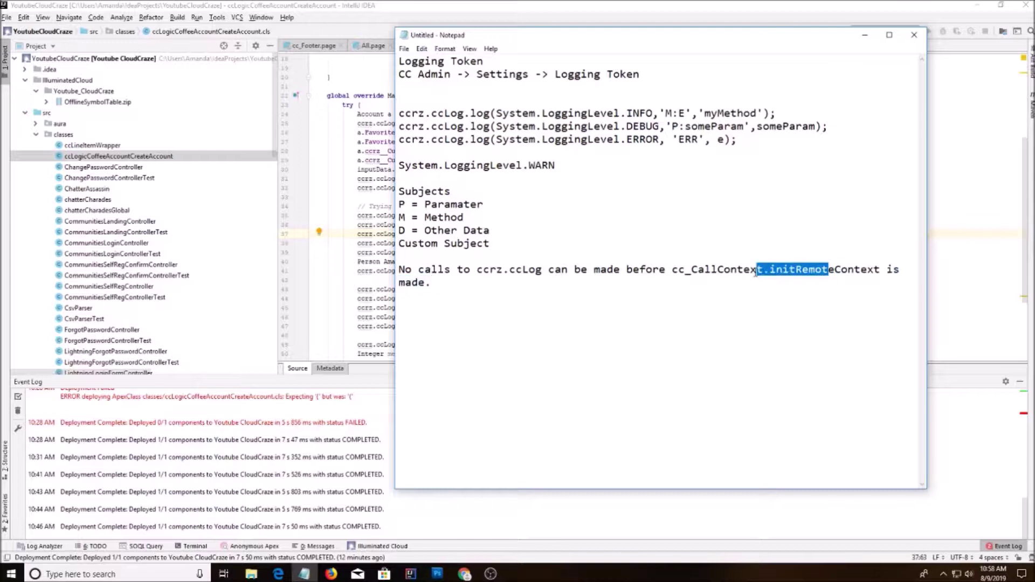
# Insert a blank line above the try block in createAccount and begin a System debug call.
pyautogui.click(362, 270)
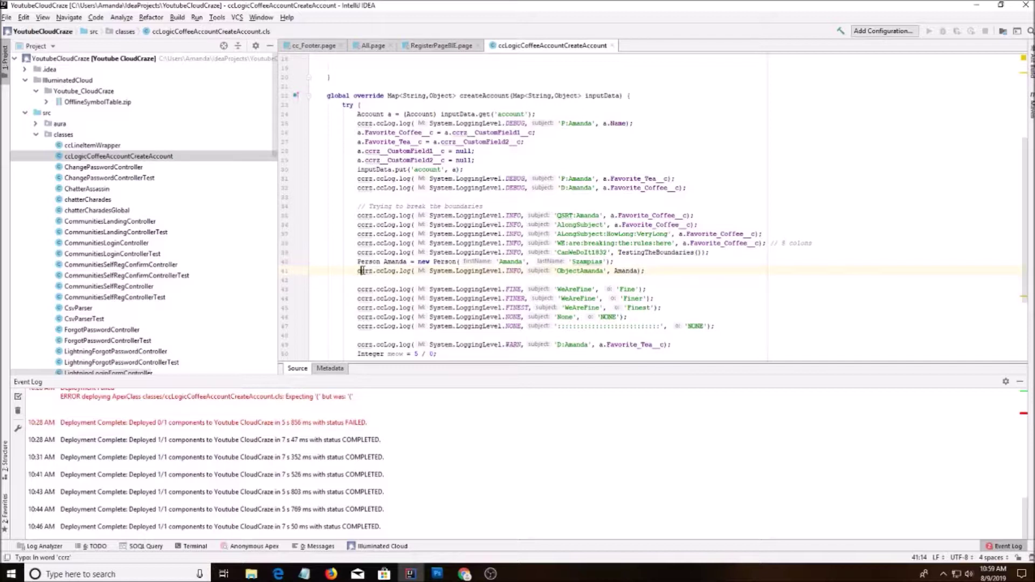
pyautogui.click(395, 114)
pyautogui.click(343, 105)
pyautogui.press('Return')
pyautogui.click(370, 114)
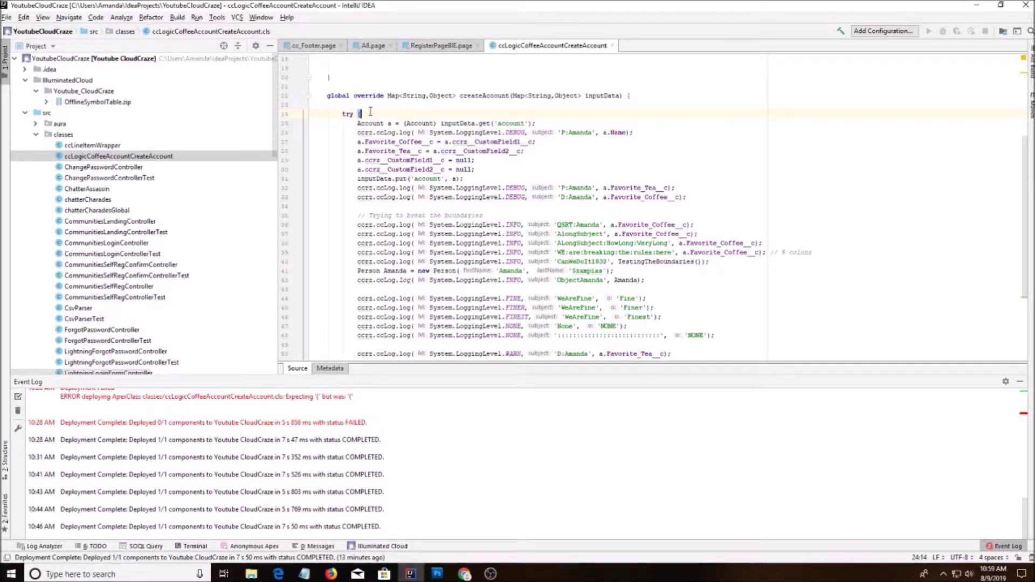
pyautogui.click(370, 105)
pyautogui.write('System.degu')
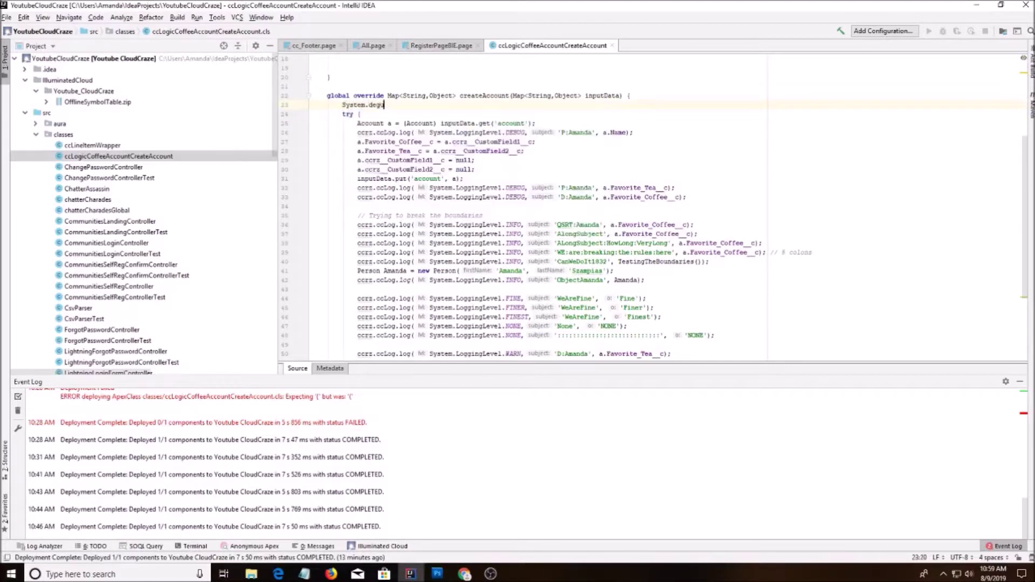
pyautogui.press('BackSpace')
pyautogui.press('BackSpace')
pyautogui.press('BackSpace')
# Complete the new line as System.debug(inputData);.
pyautogui.scroll(4, 539, 216)
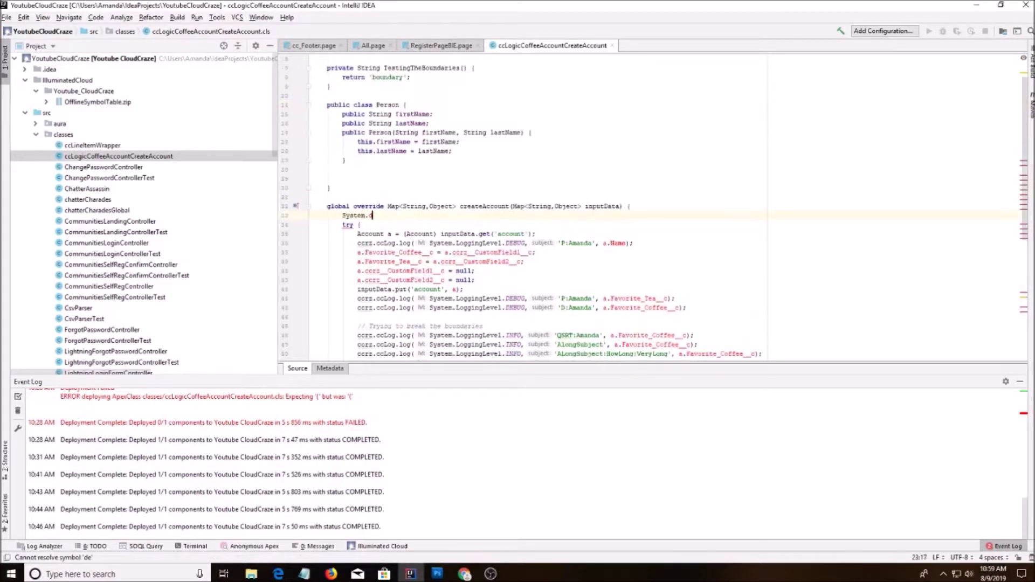
pyautogui.scroll(1, 539, 215)
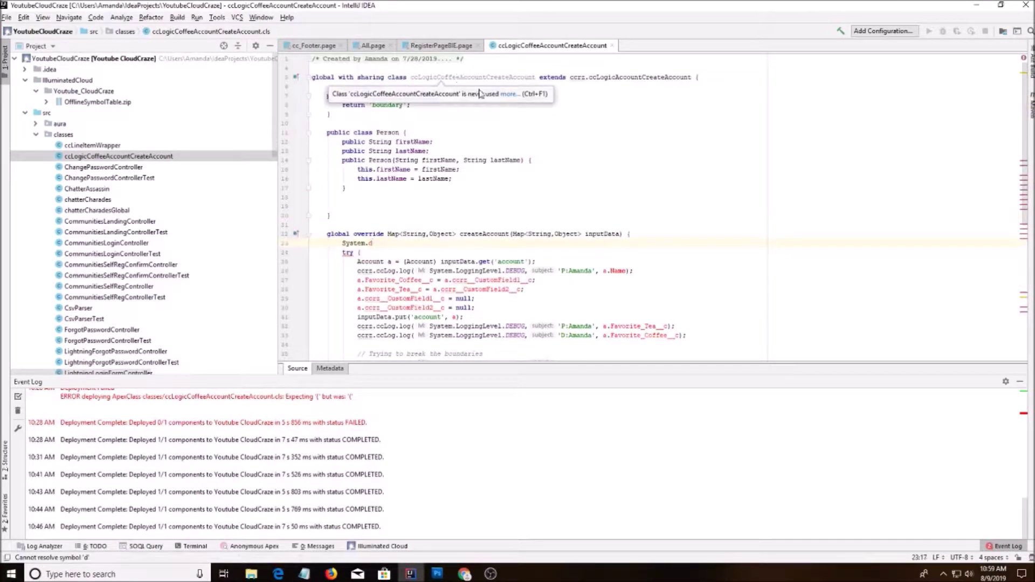
pyautogui.click(635, 78)
pyautogui.scroll(-1, 428, 206)
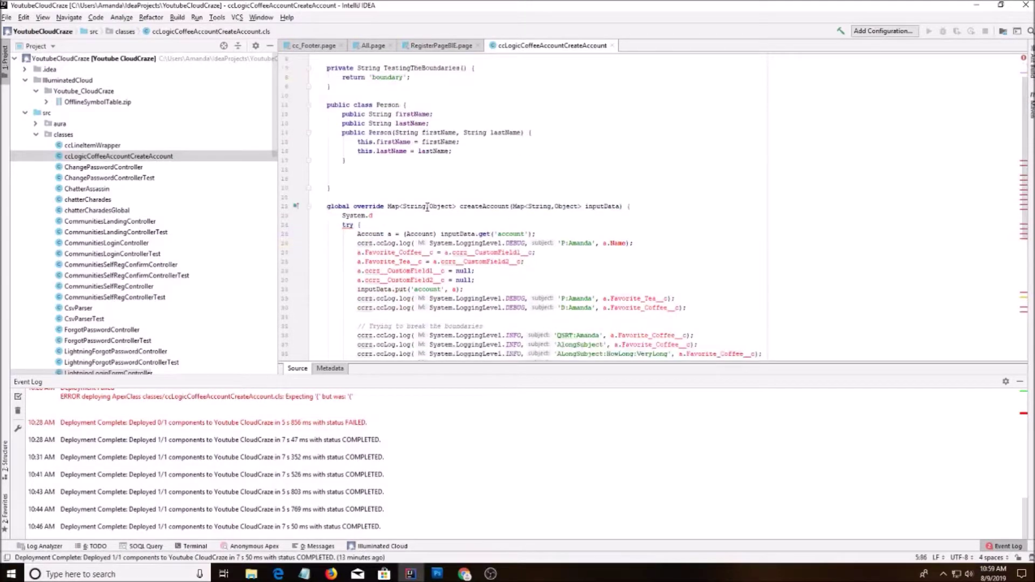
pyautogui.scroll(-1, 427, 206)
pyautogui.click(376, 188)
pyautogui.write('r')
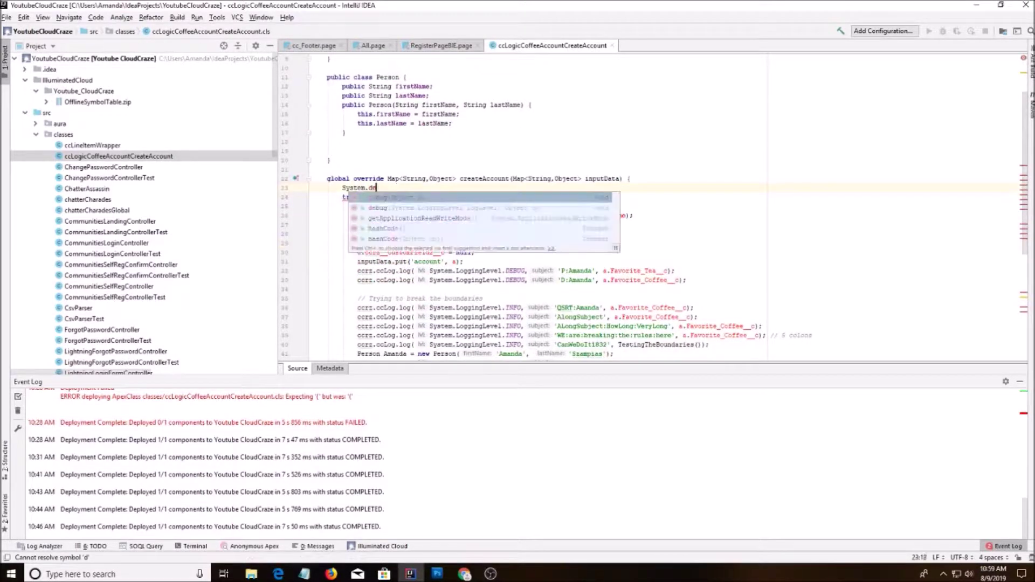
pyautogui.press('BackSpace')
pyautogui.write('ebug(input')
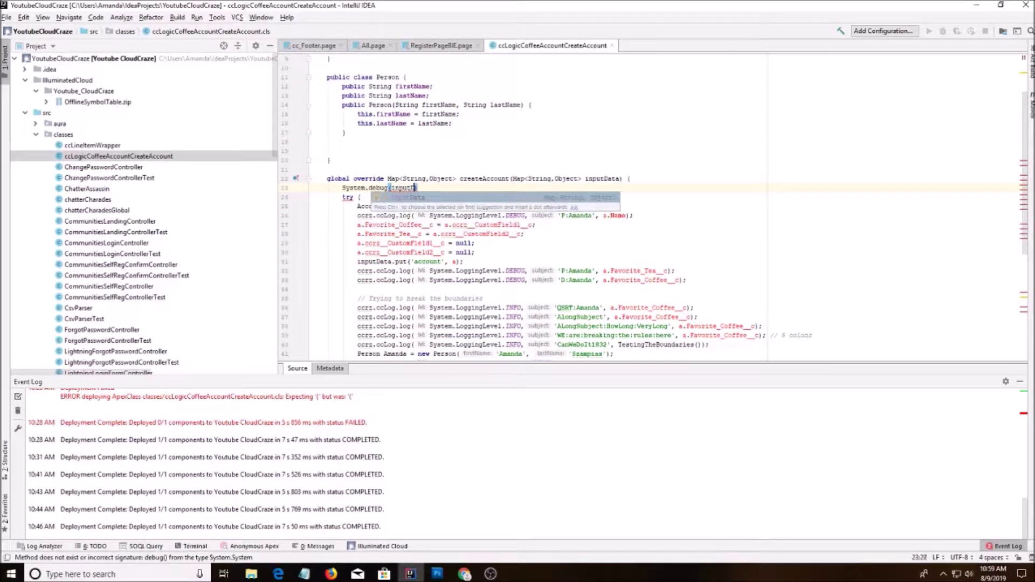
pyautogui.press('Return')
pyautogui.write(');')
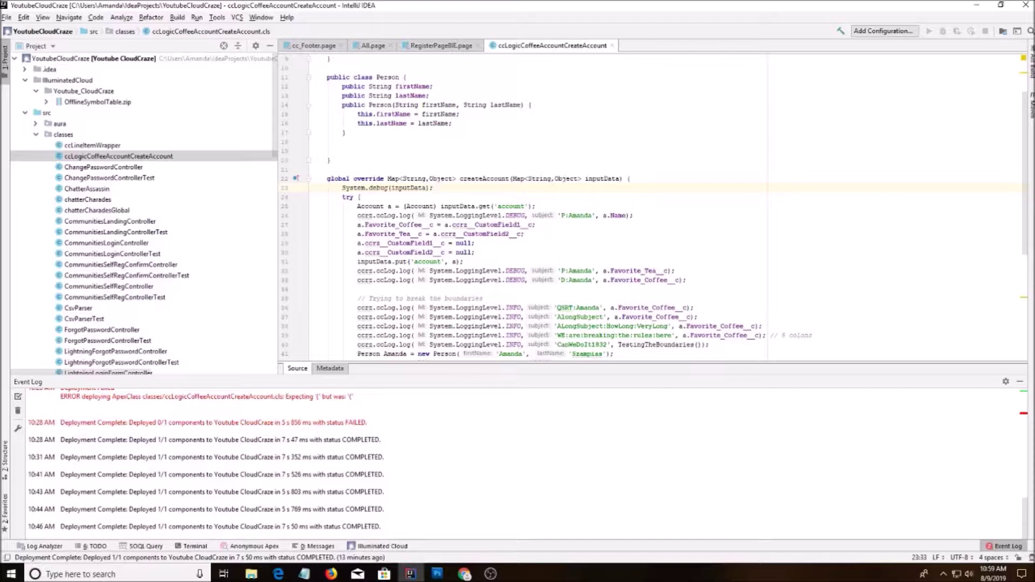
# Change the debug argument to 'Amanda', then erase the debug call again.
pyautogui.press('BackSpace')
pyautogui.press('BackSpace')
pyautogui.press('BackSpace')
pyautogui.press('BackSpace')
pyautogui.press('BackSpace')
pyautogui.press('BackSpace')
pyautogui.press('BackSpace')
pyautogui.press('BackSpace')
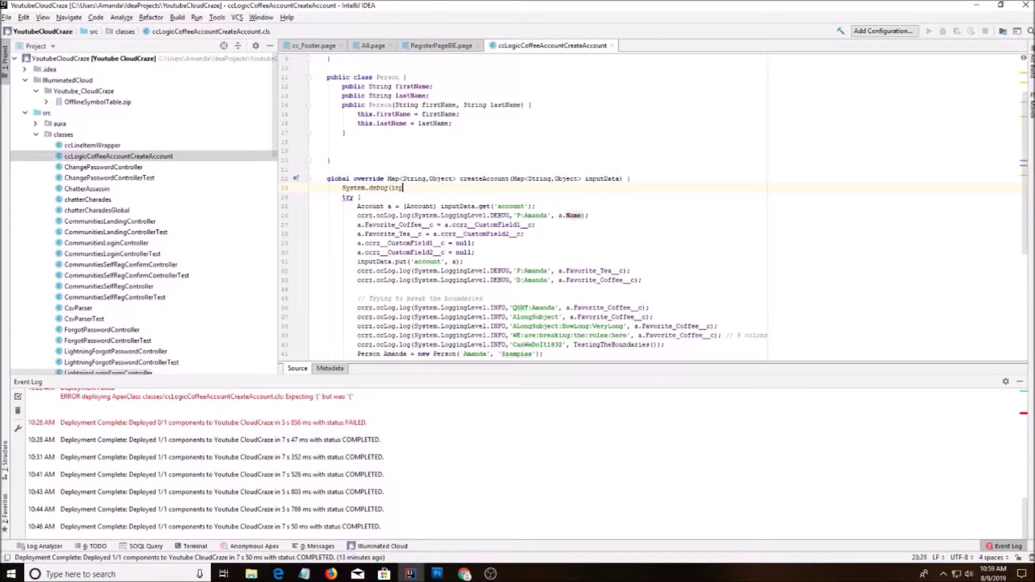
pyautogui.press('BackSpace')
pyautogui.press('BackSpace')
pyautogui.write("'Aman")
pyautogui.write('da')
pyautogui.press('BackSpace')
pyautogui.press('BackSpace')
pyautogui.press('BackSpace')
pyautogui.press('BackSpace')
pyautogui.press('BackSpace')
pyautogui.press('BackSpace')
pyautogui.press('BackSpace')
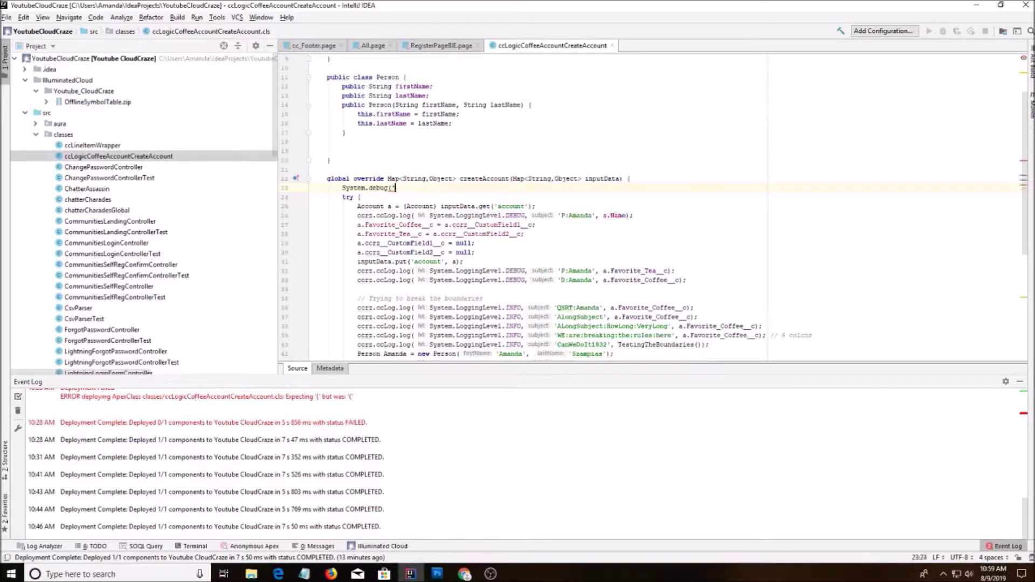
pyautogui.press('BackSpace')
pyautogui.press('BackSpace')
pyautogui.press('BackSpace')
pyautogui.press('BackSpace')
pyautogui.press('BackSpace')
pyautogui.press('BackSpace')
pyautogui.press('BackSpace')
pyautogui.press('BackSpace')
pyautogui.press('BackSpace')
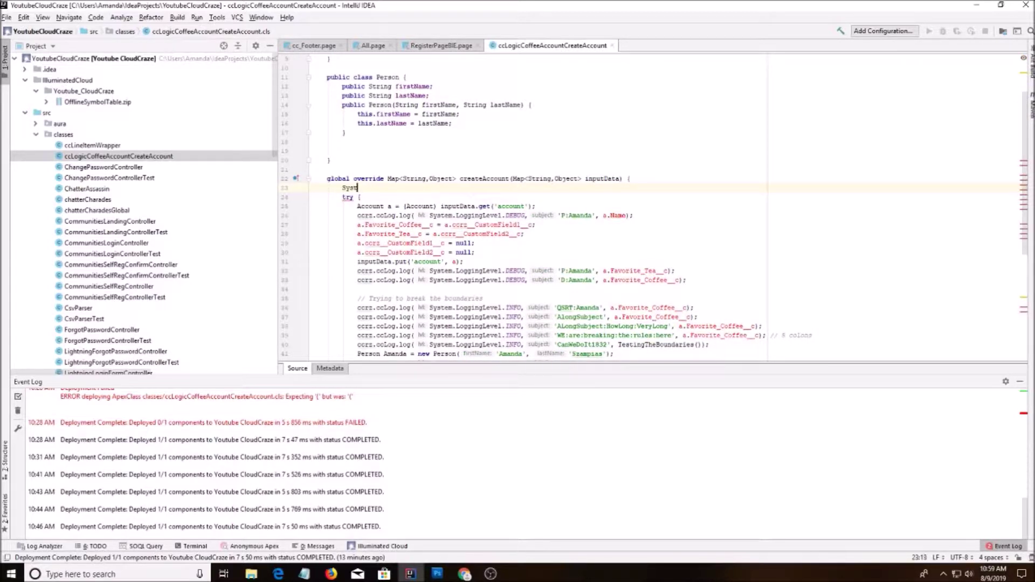
pyautogui.press('BackSpace')
pyautogui.press('BackSpace')
pyautogui.press('BackSpace')
pyautogui.press('BackSpace')
pyautogui.press('Down')
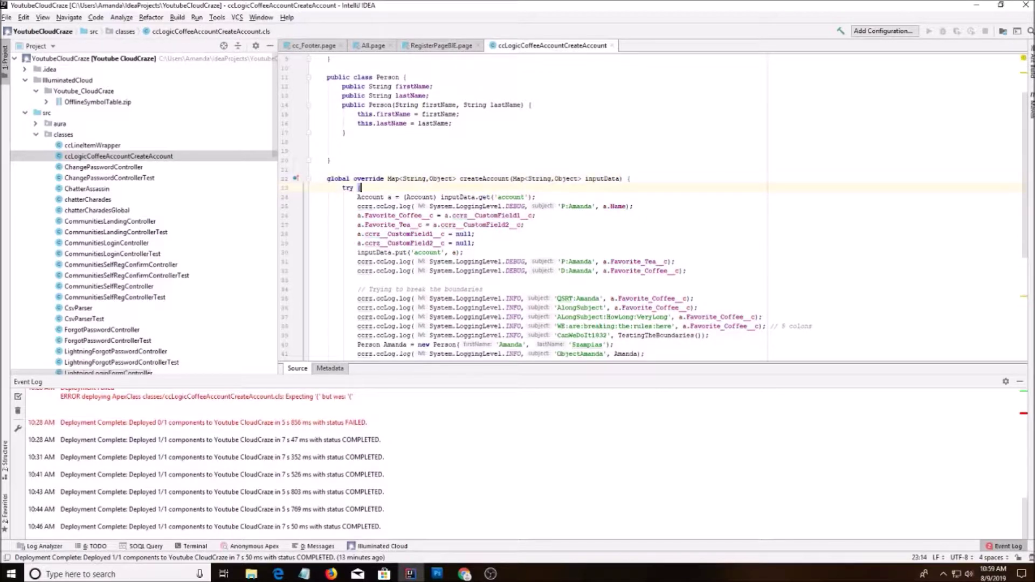
pyautogui.scroll(-1, 486, 203)
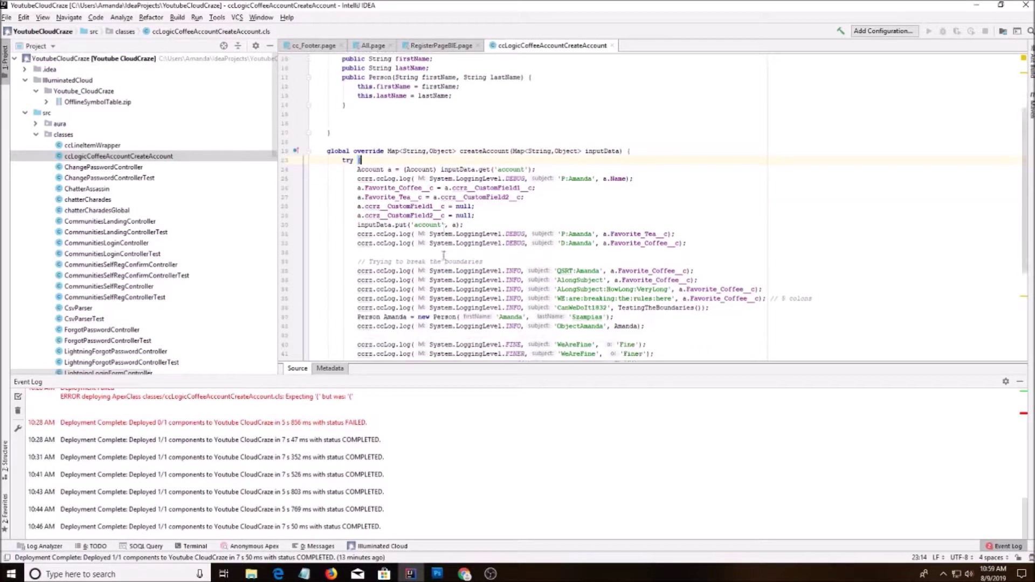
pyautogui.scroll(-1, 486, 203)
pyautogui.scroll(-5, 486, 203)
pyautogui.scroll(1, 479, 215)
pyautogui.scroll(2, 474, 224)
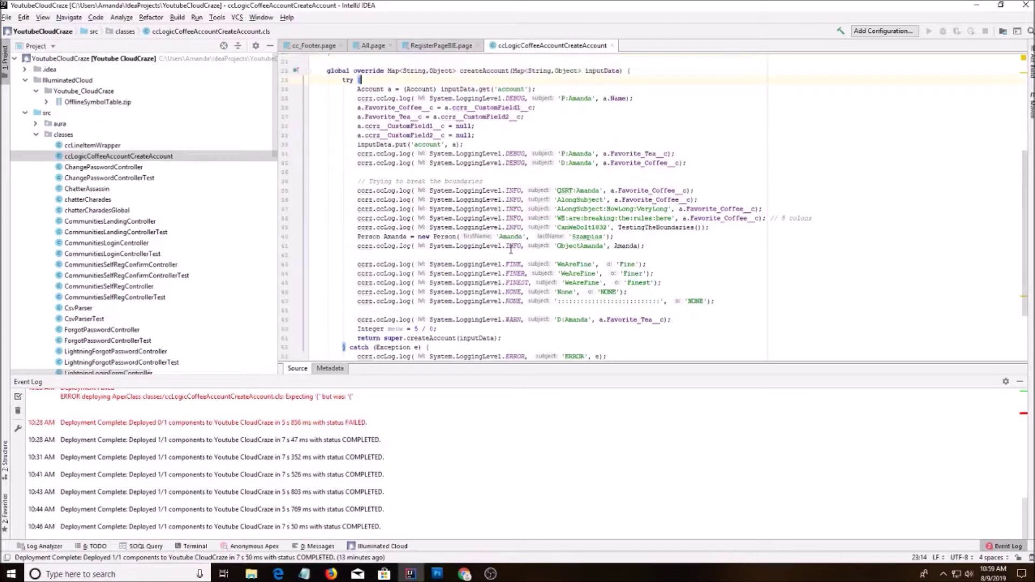
pyautogui.click(472, 226)
pyautogui.scroll(2, 474, 226)
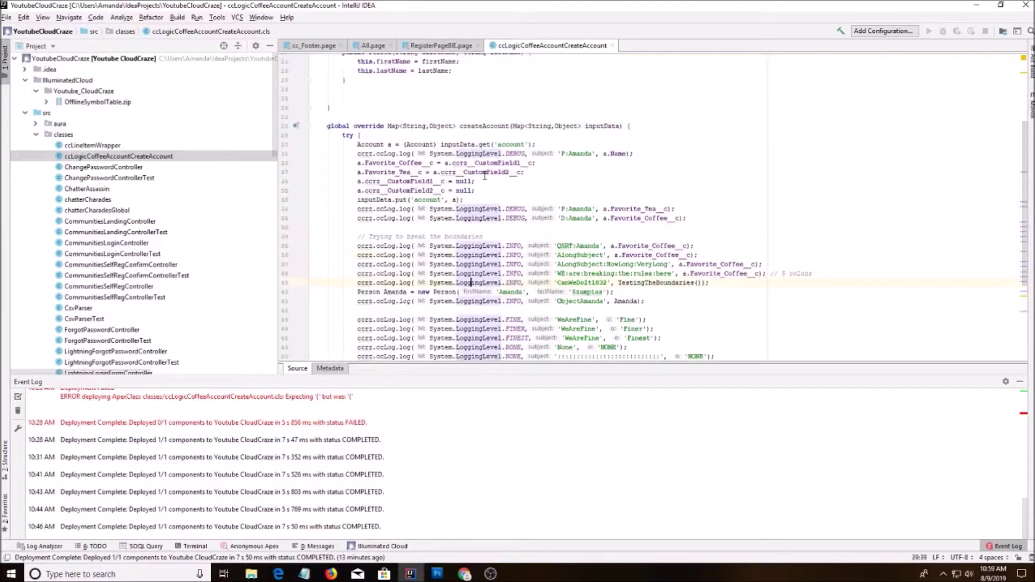
pyautogui.click(573, 209)
pyautogui.scroll(-1, 566, 221)
pyautogui.click(564, 311)
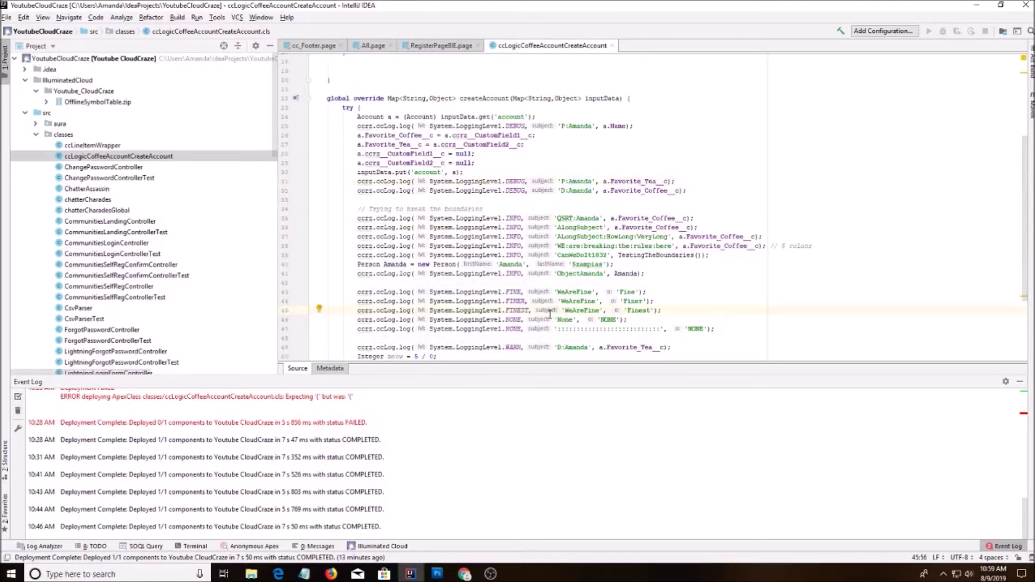
pyautogui.scroll(-2, 550, 313)
pyautogui.scroll(8, 512, 224)
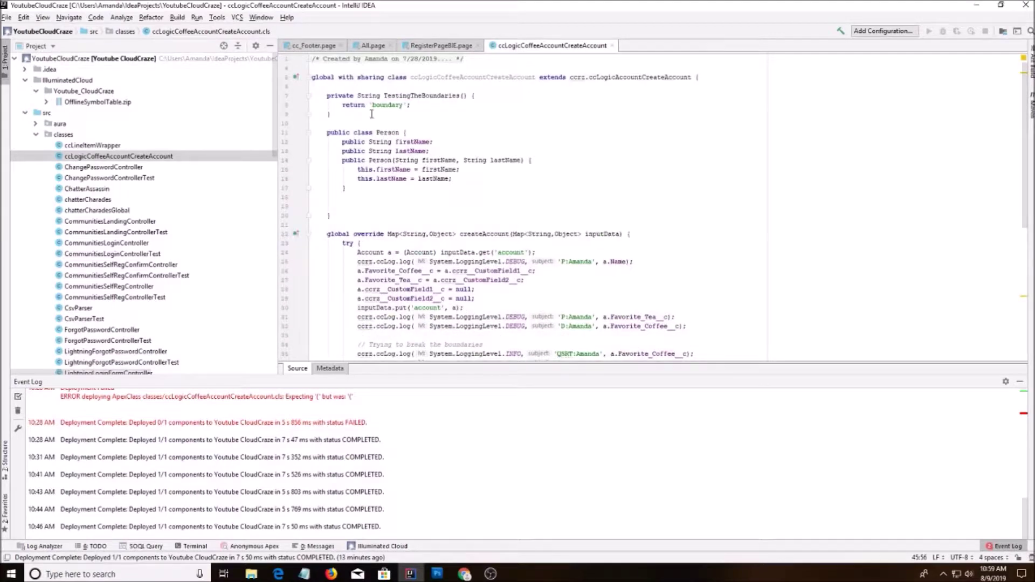
pyautogui.click(388, 132)
pyautogui.click(419, 83)
pyautogui.scroll(-5, 593, 161)
pyautogui.scroll(-4, 695, 175)
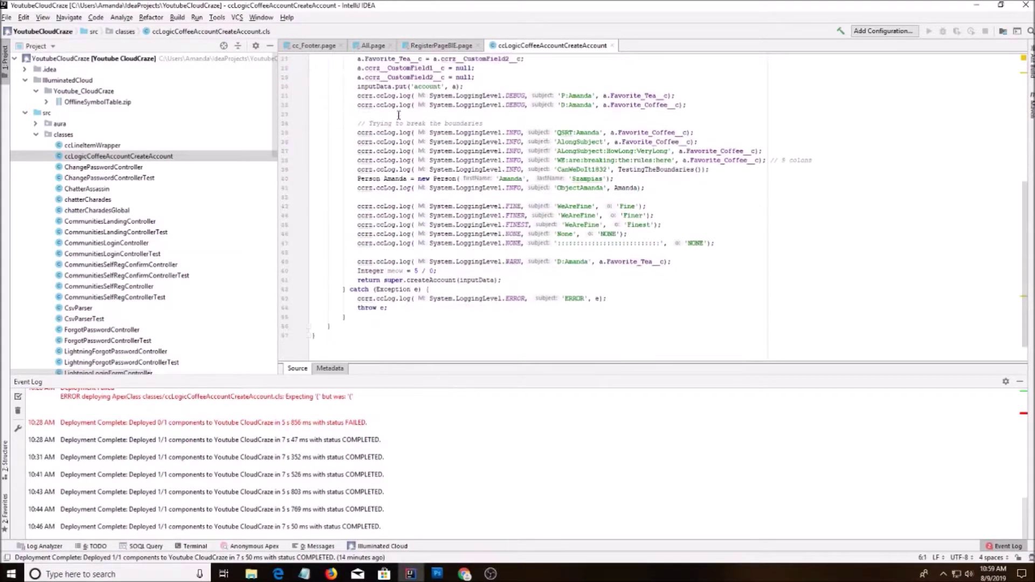
pyautogui.click(695, 176)
pyautogui.moveTo(716, 169); pyautogui.dragTo(562, 169)
pyautogui.moveTo(483, 206); pyautogui.dragTo(542, 252)
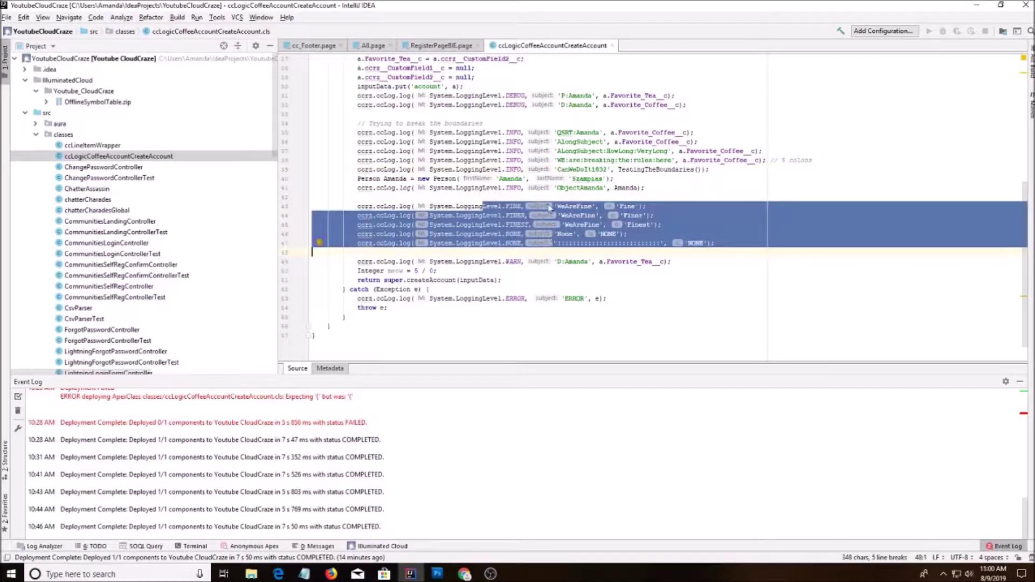
pyautogui.moveTo(646, 188); pyautogui.dragTo(570, 189)
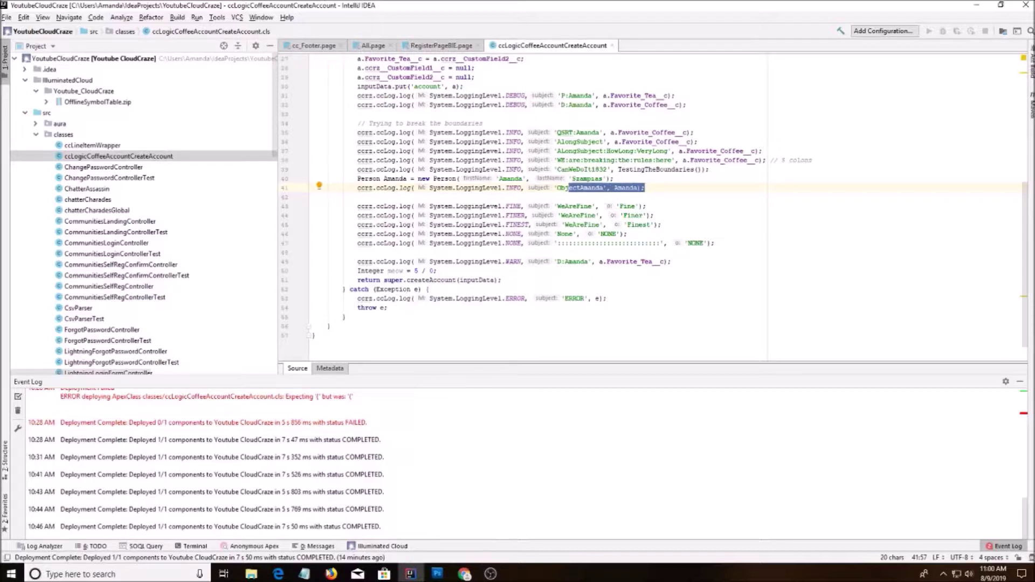
# Skim the CloudCraze Logging page's Logging Levels and Subject section, then open the Salesforce Home tab.
pyautogui.click(467, 576)
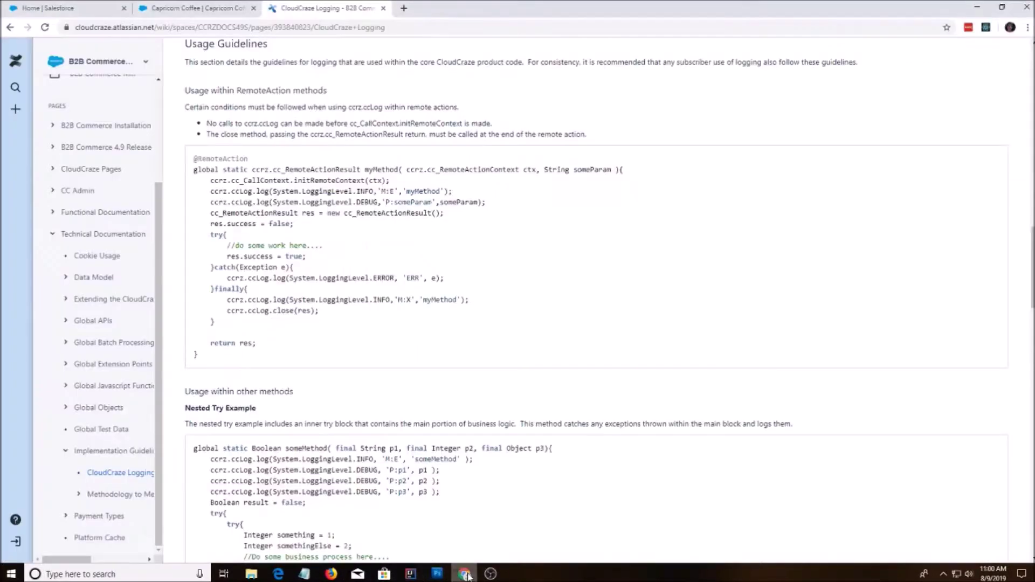
pyautogui.scroll(4, 396, 221)
pyautogui.scroll(6, 409, 145)
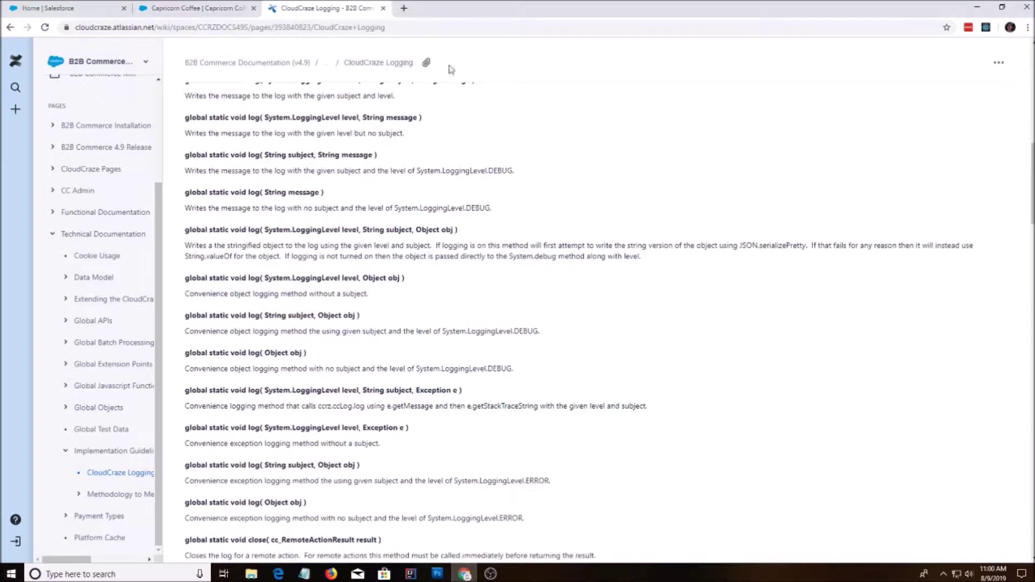
pyautogui.scroll(-12, 398, 470)
pyautogui.scroll(-5, 428, 434)
pyautogui.scroll(-7, 427, 435)
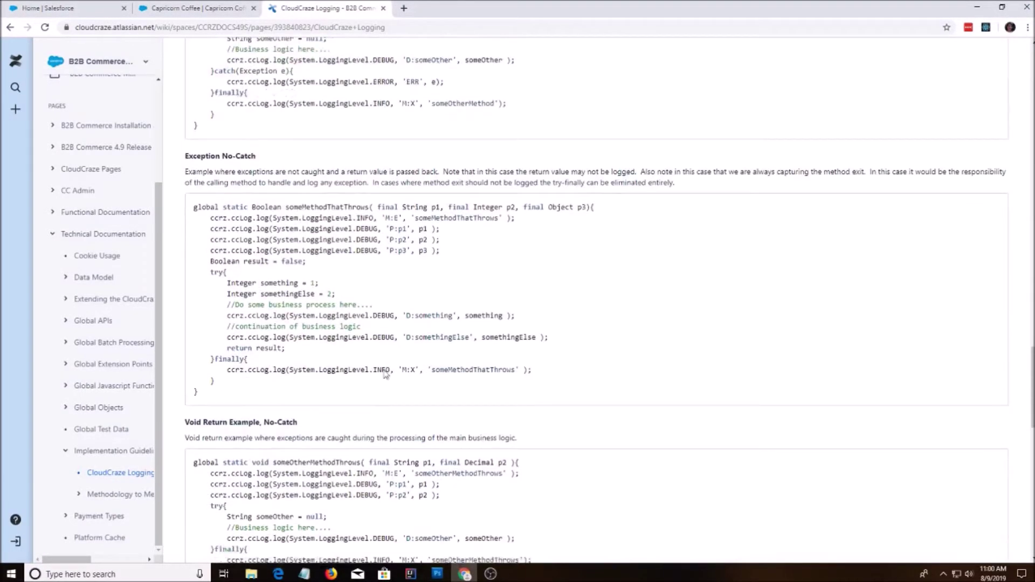
pyautogui.scroll(-10, 427, 434)
pyautogui.scroll(-3, 427, 434)
pyautogui.scroll(1, 378, 269)
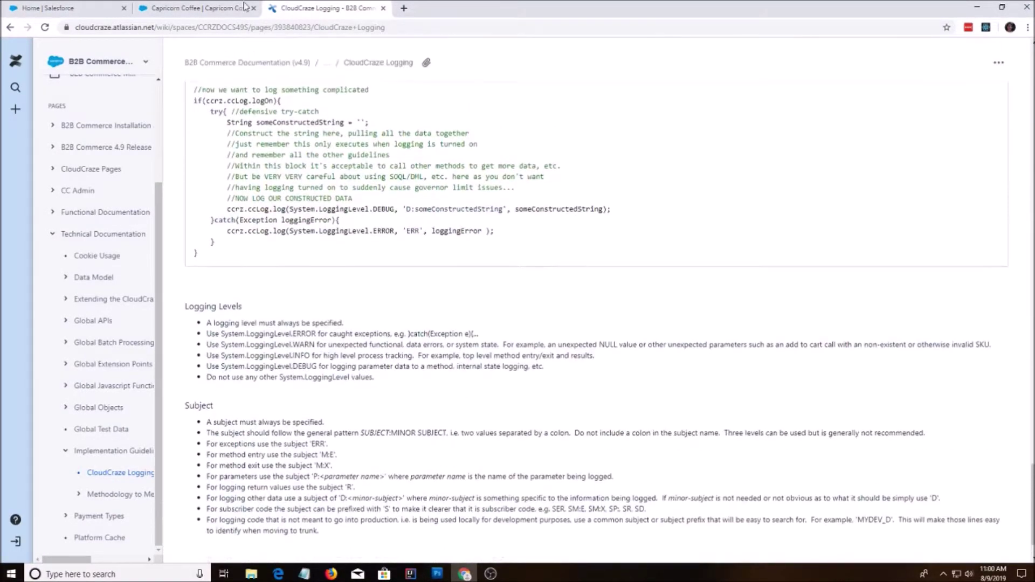
pyautogui.click(212, 6)
pyautogui.click(99, 6)
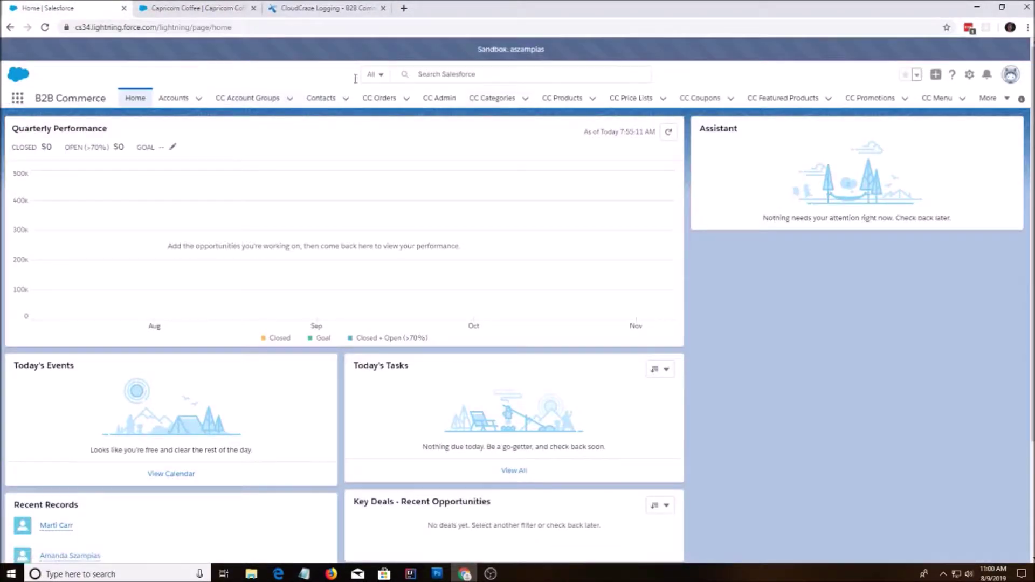
# Open CC Admin Global Settings in a duplicated tab and trim the Logging Token to logCat3.
pyautogui.click(438, 103)
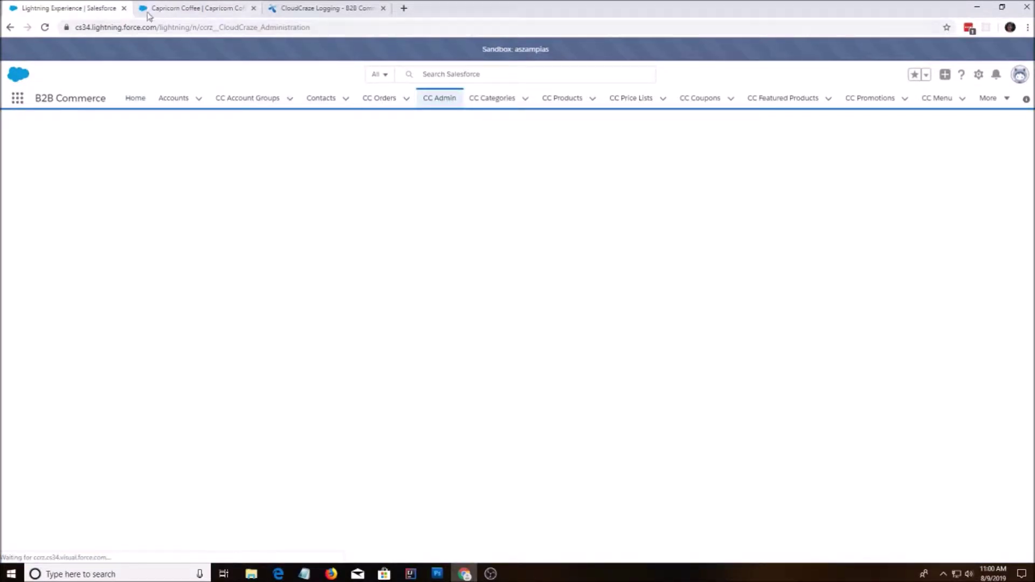
pyautogui.rightClick(98, 9)
pyautogui.click(142, 49)
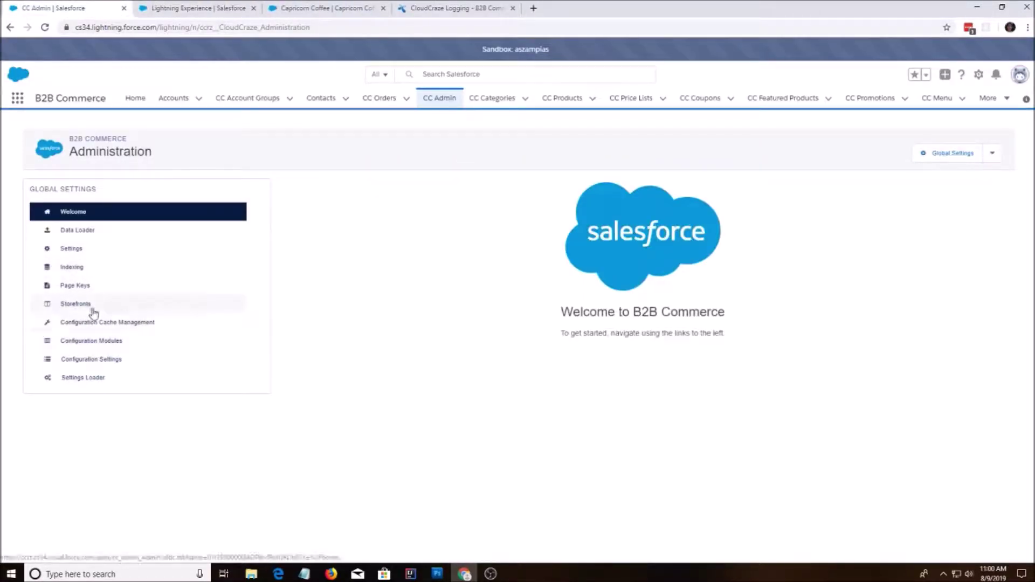
pyautogui.click(69, 252)
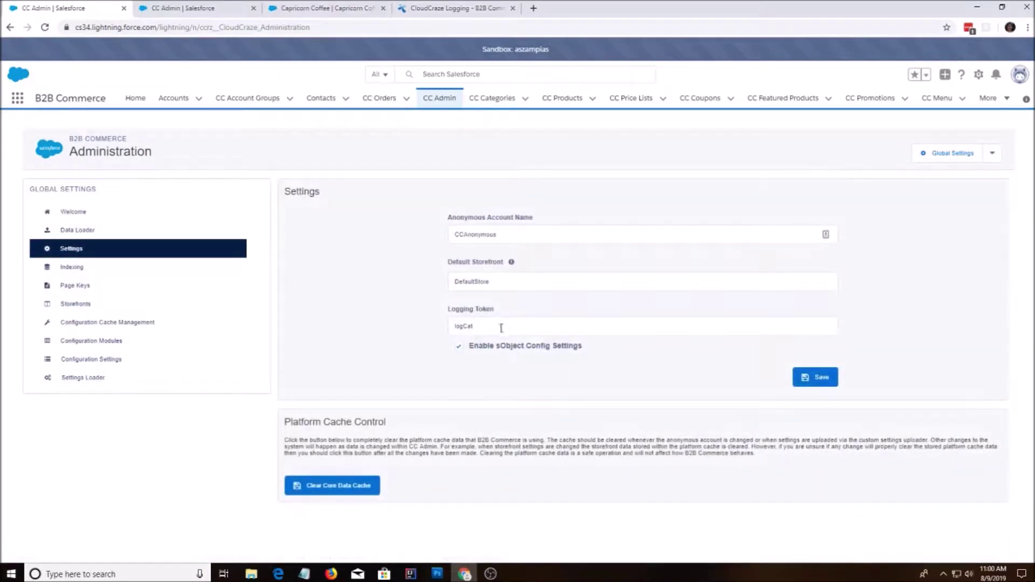
pyautogui.click(500, 327)
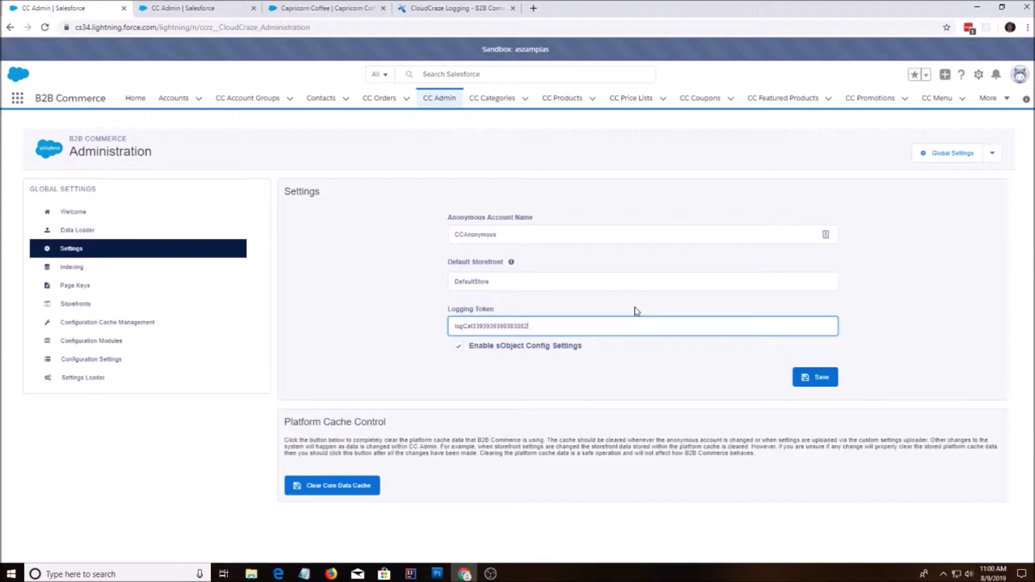
pyautogui.press('BackSpace')
pyautogui.press('BackSpace')
pyautogui.press('BackSpace')
# Reload the storefront register page without the ccLog parameter.
pyautogui.click(318, 8)
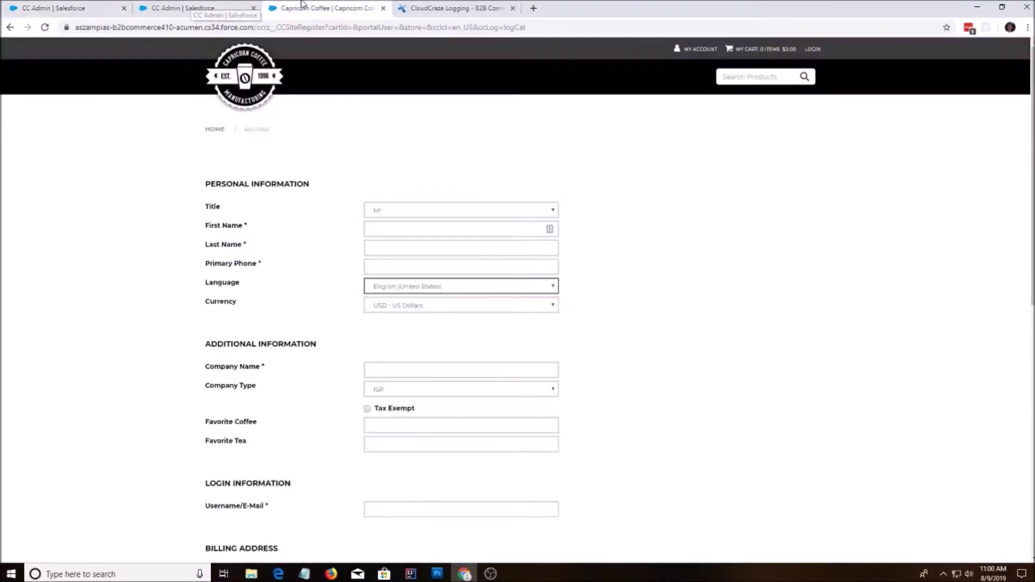
pyautogui.click(523, 28)
pyautogui.moveTo(579, 27); pyautogui.dragTo(503, 27)
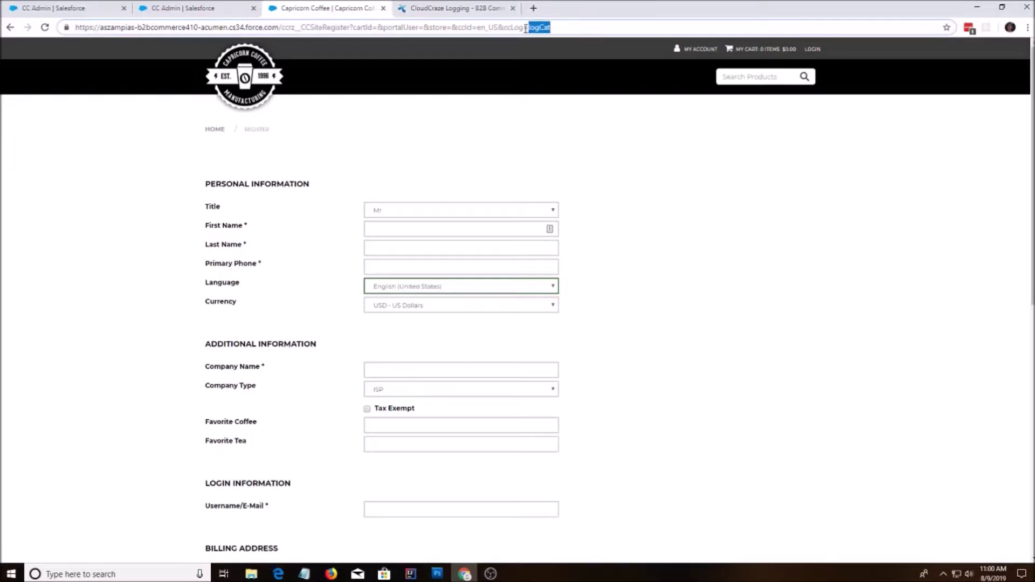
pyautogui.press('BackSpace')
pyautogui.press('BackSpace')
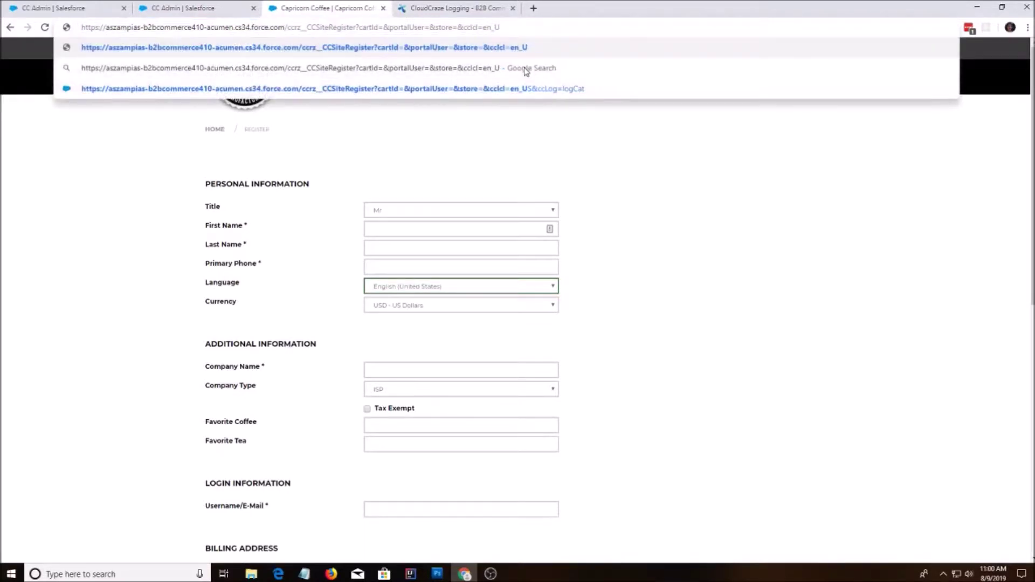
pyautogui.write('S')
pyautogui.press('Return')
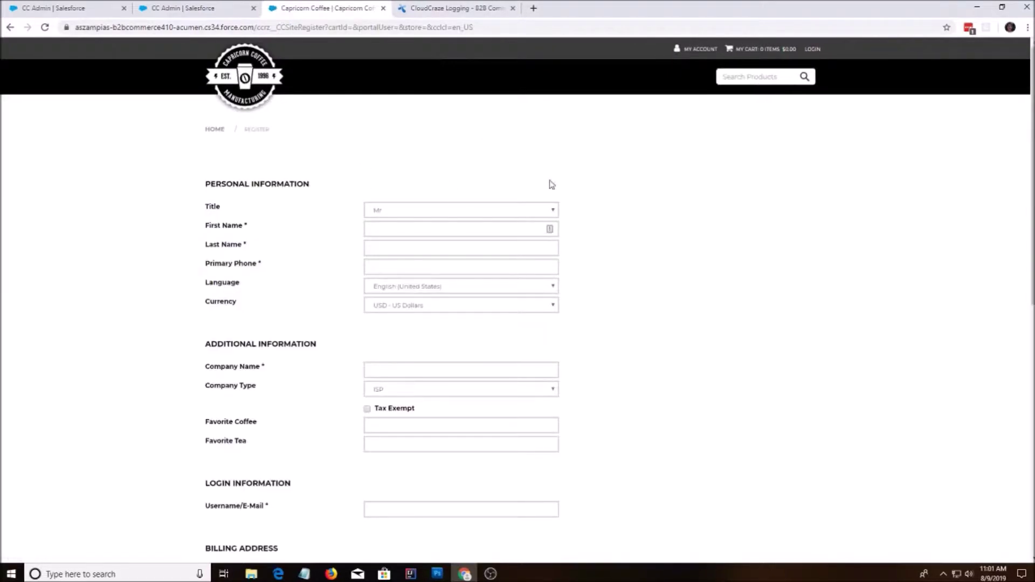
# Open the DevTools Console, clear it, and refresh the register page.
pyautogui.rightClick(554, 196)
pyautogui.click(595, 314)
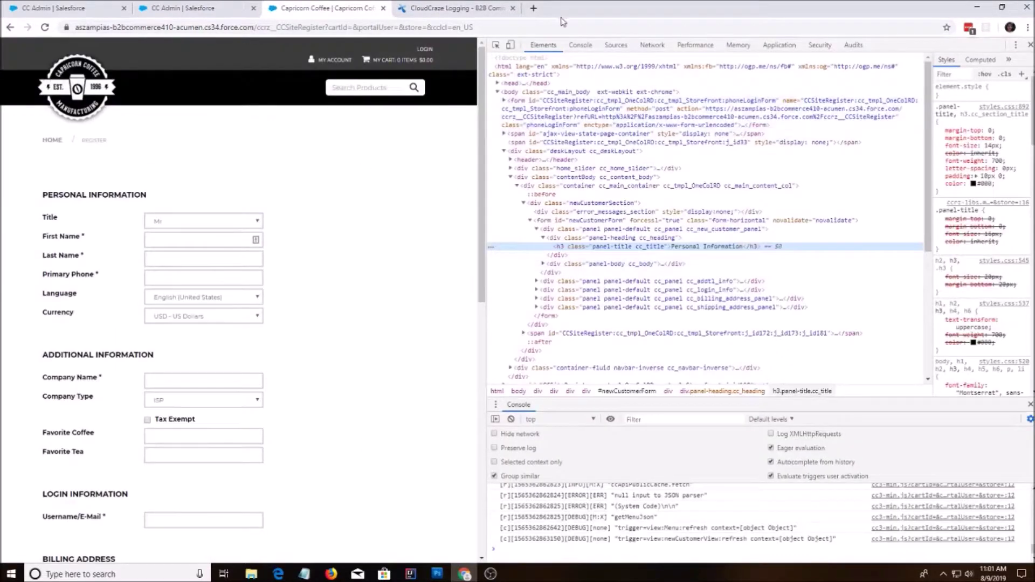
pyautogui.click(580, 45)
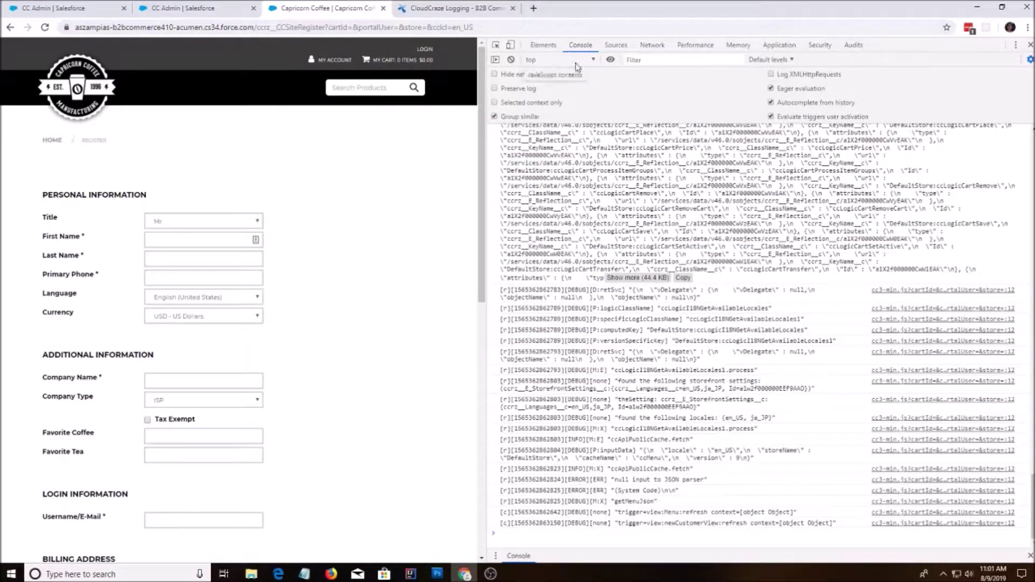
pyautogui.click(511, 59)
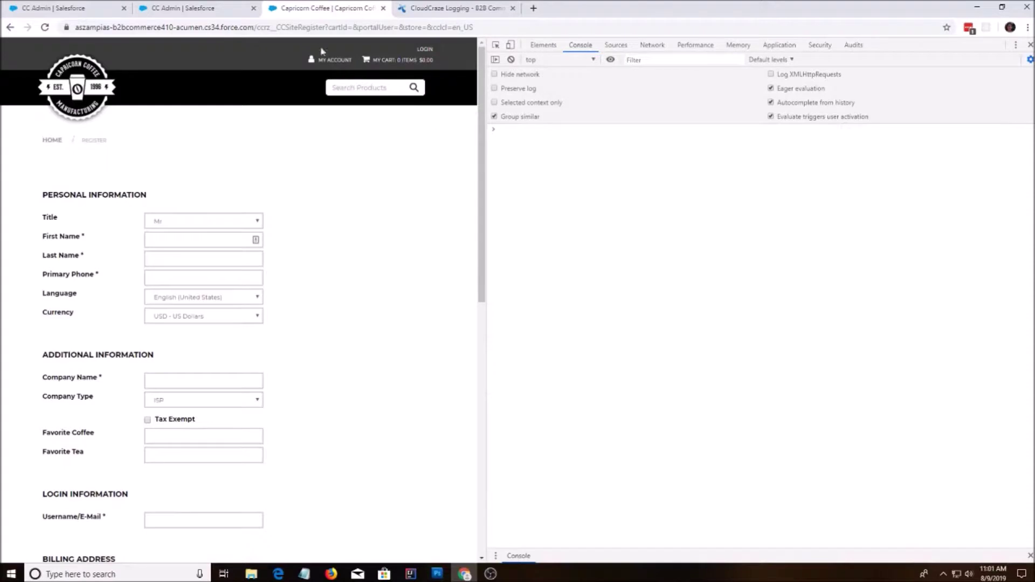
pyautogui.press('F5')
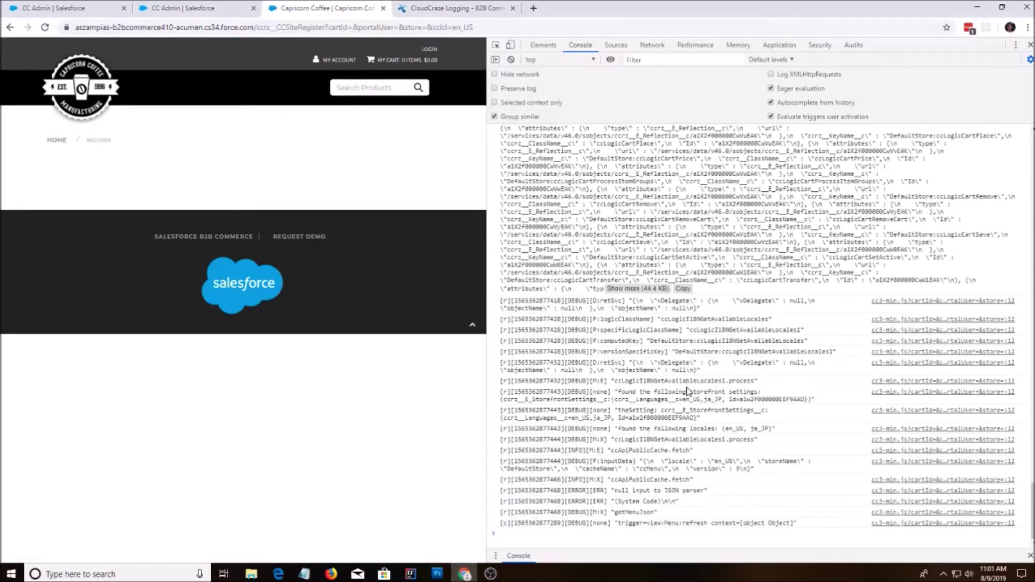
# Reload the register page with &ccLog=4949, then with ccLog=logCat.
pyautogui.click(526, 26)
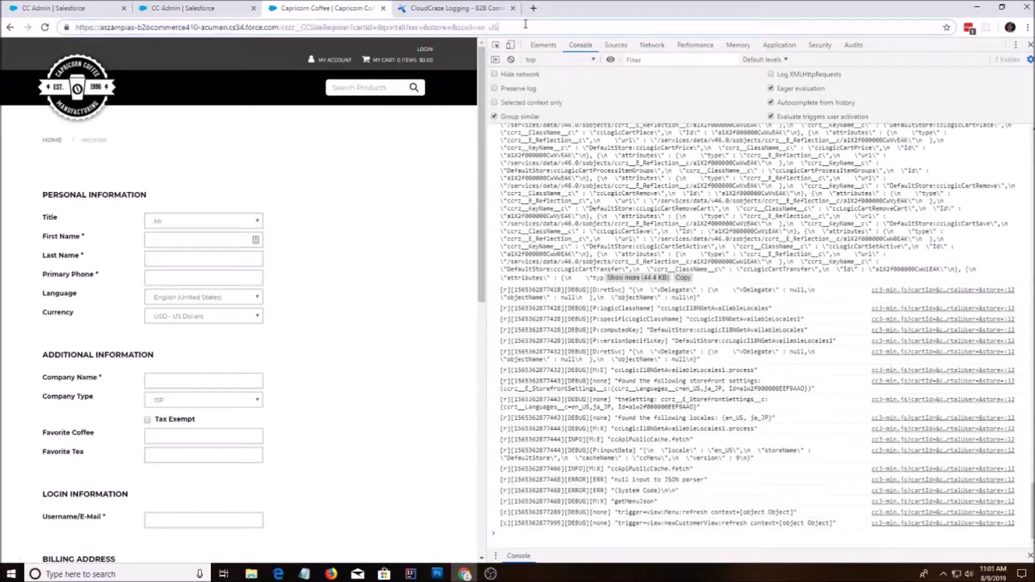
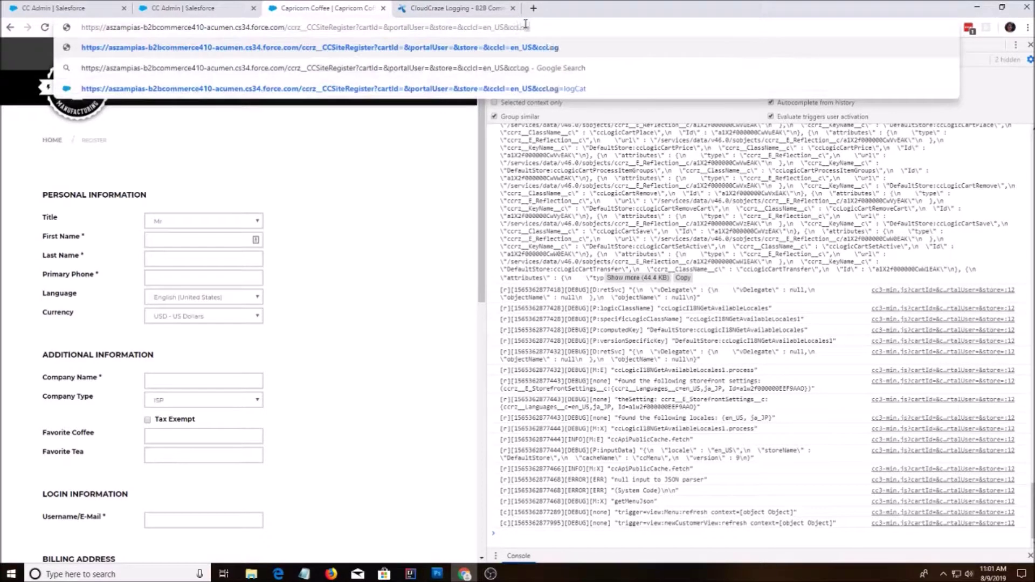
pyautogui.press('Return')
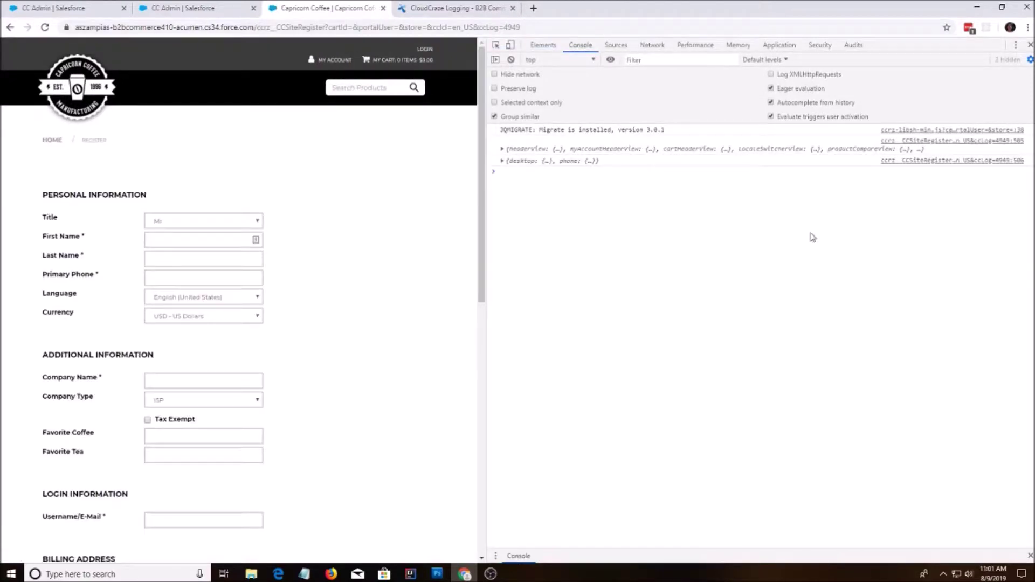
pyautogui.click(547, 30)
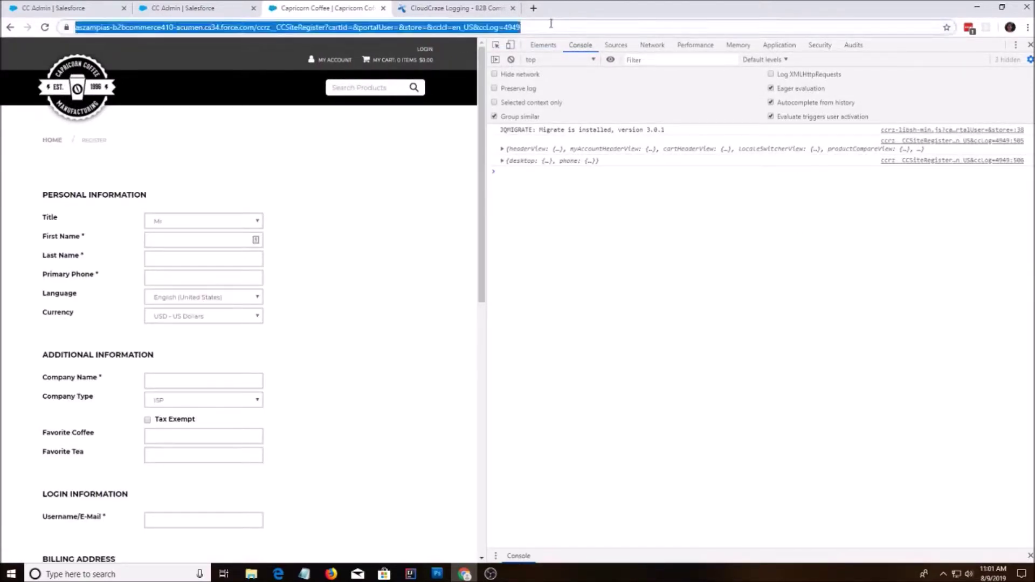
pyautogui.press('BackSpace')
pyautogui.press('BackSpace')
pyautogui.press('BackSpace')
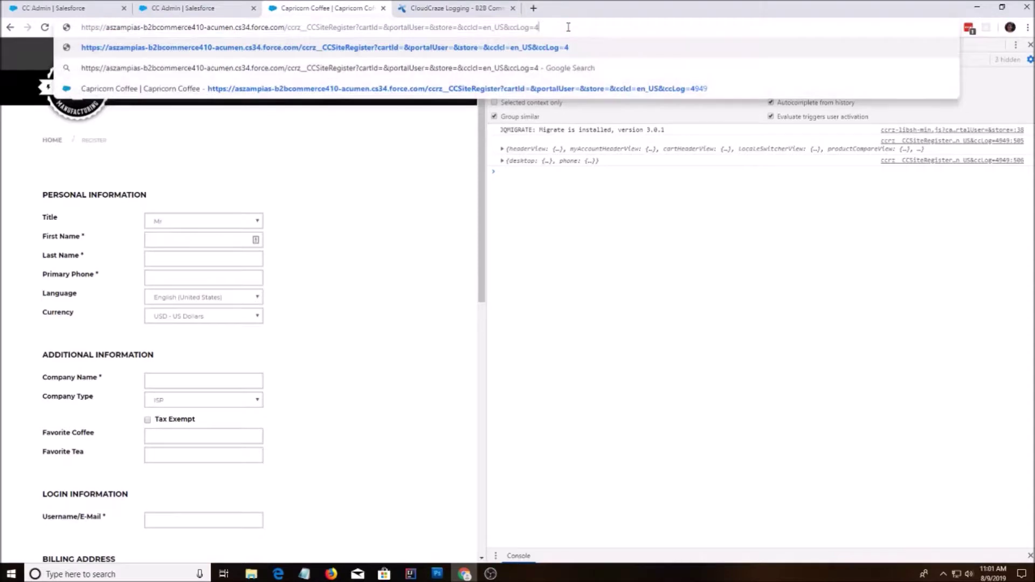
pyautogui.write('logCat')
pyautogui.press('Return')
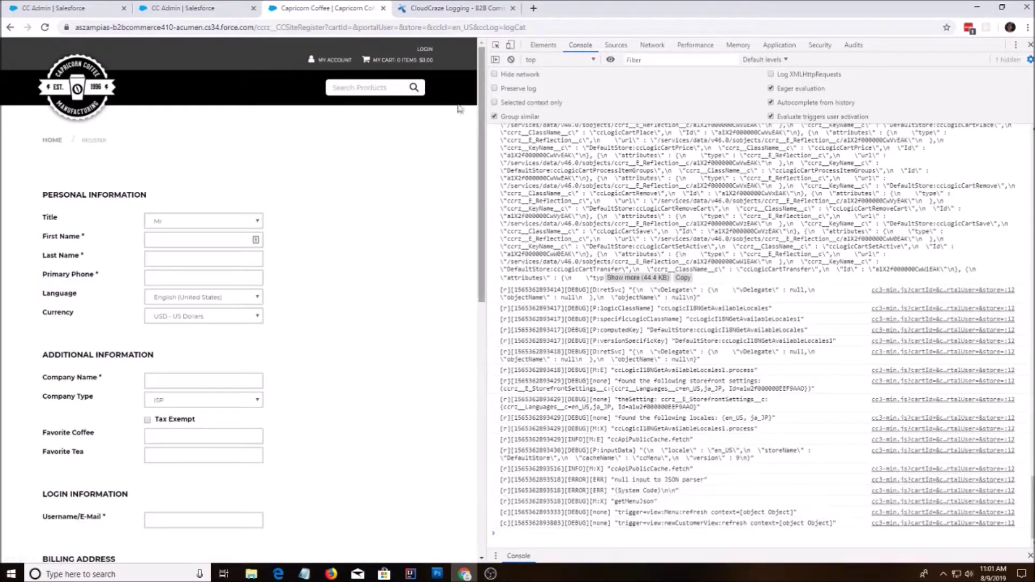
# Set title Mrs, first name Amanda and last name N440 on the registration form.
pyautogui.click(168, 223)
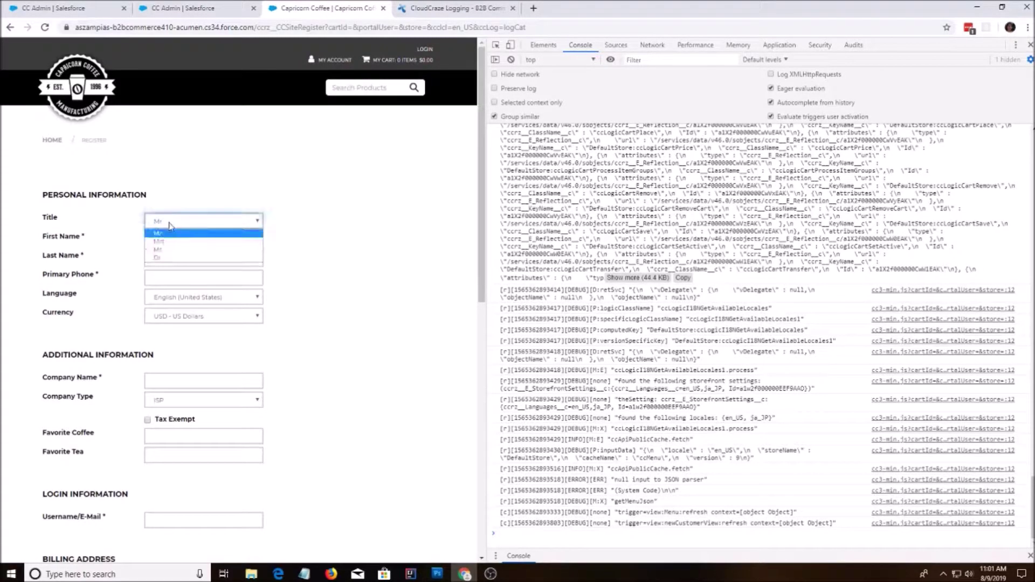
pyautogui.click(312, 291)
pyautogui.scroll(-7, 293, 301)
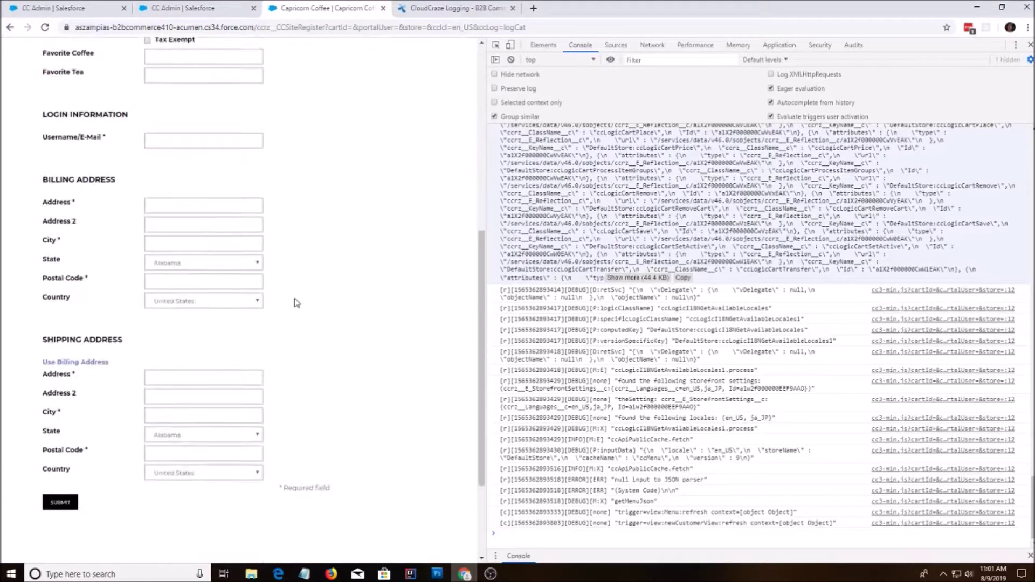
pyautogui.scroll(7, 293, 300)
pyautogui.click(158, 222)
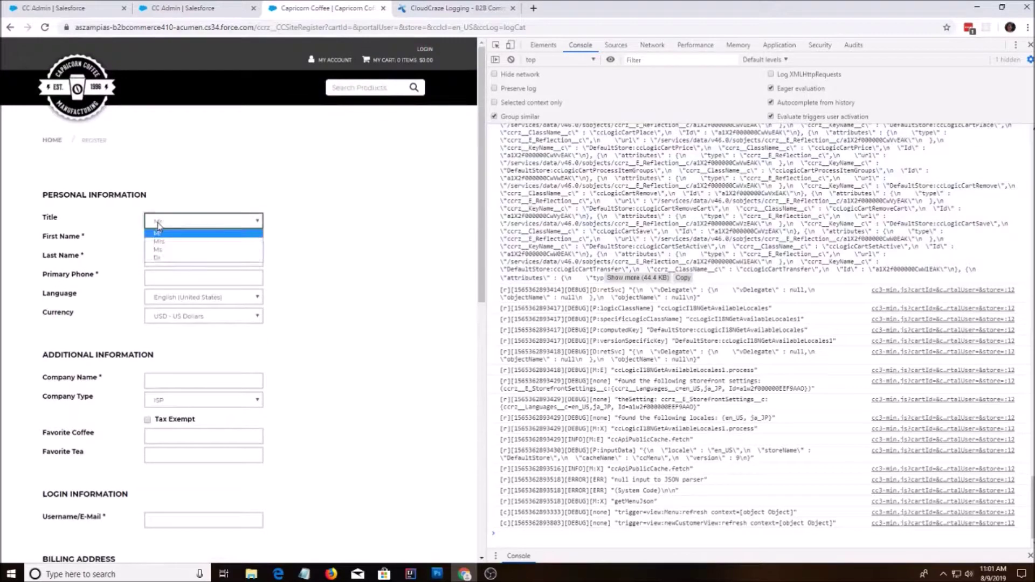
pyautogui.click(212, 243)
pyautogui.click(223, 243)
pyautogui.write('Amanda')
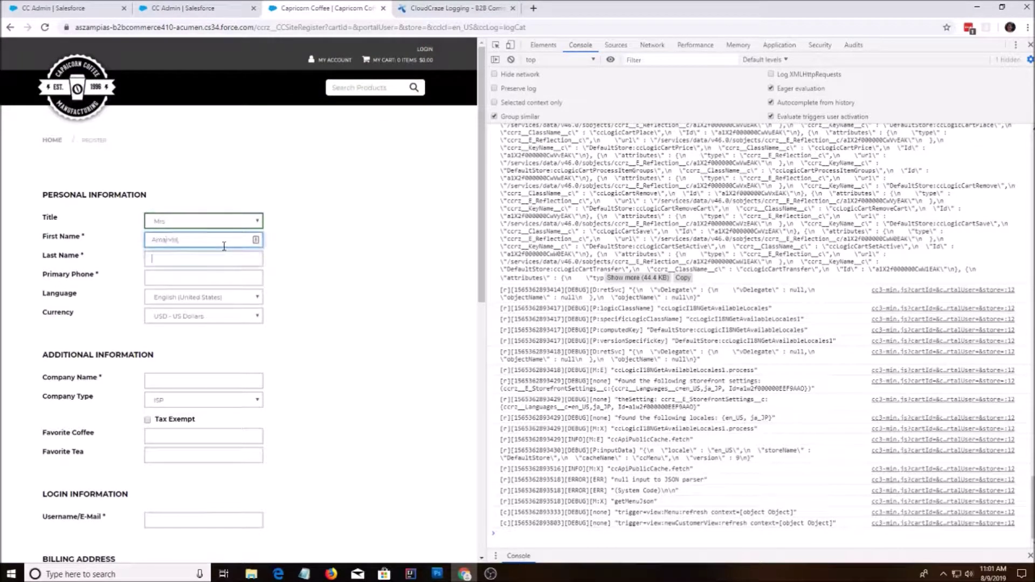
pyautogui.press('Tab')
pyautogui.write('N')
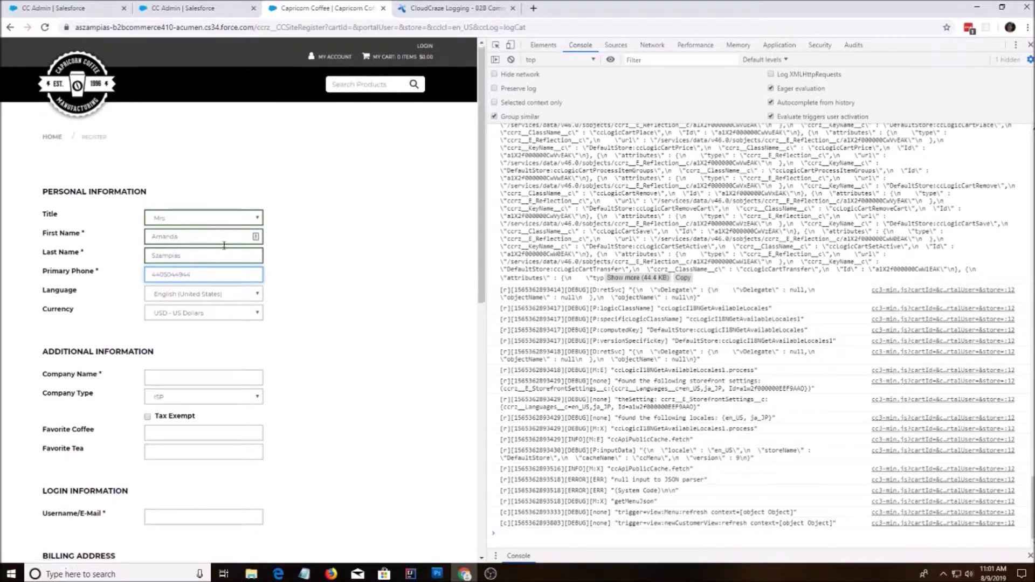
# Fill in the company, favourite coffee Iced Coffee, favourite tea Cinnamon Spice and username e-mail.
pyautogui.scroll(-3, 161, 226)
pyautogui.click(153, 216)
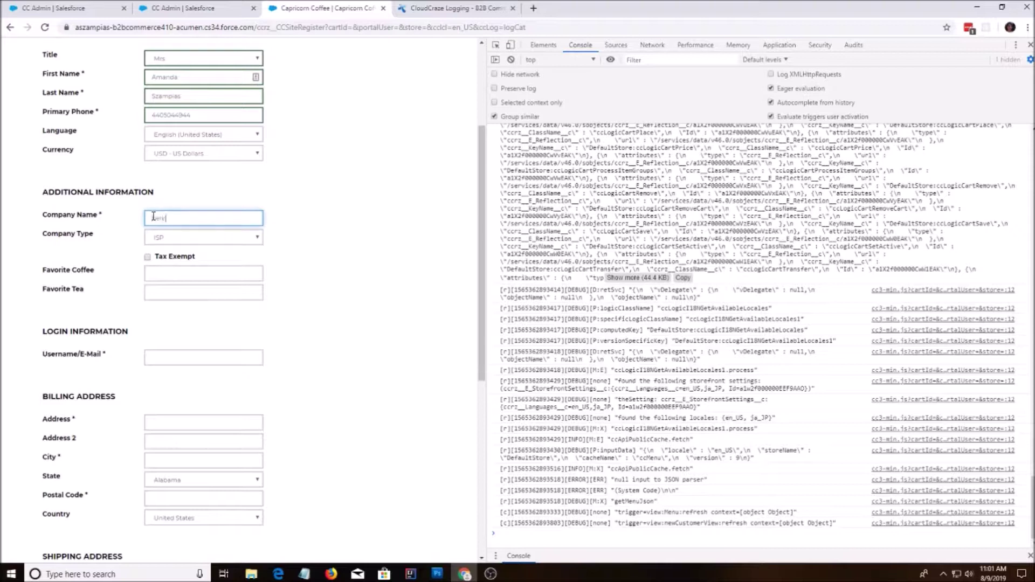
pyautogui.click(153, 273)
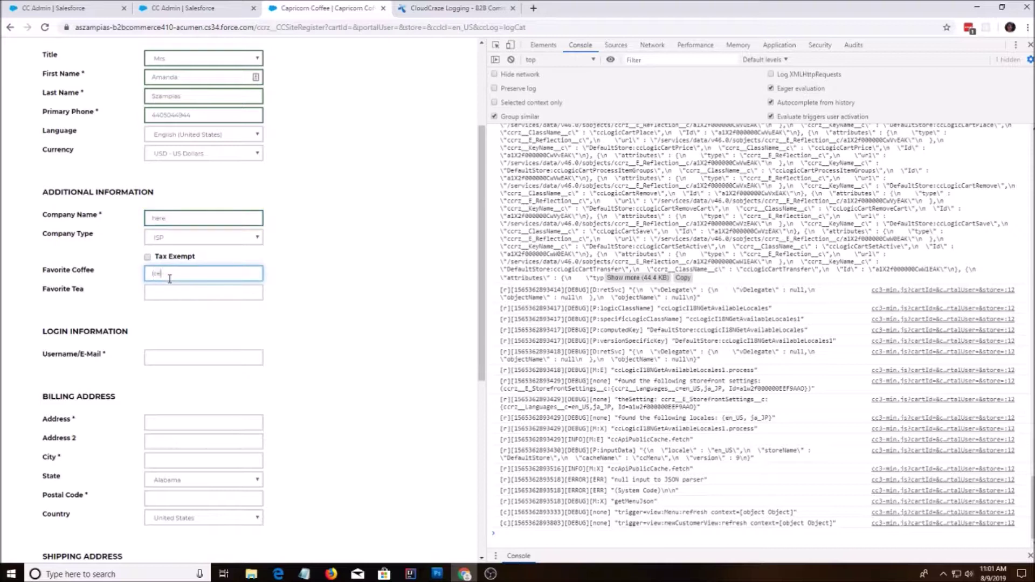
pyautogui.write('e')
pyautogui.press('Tab')
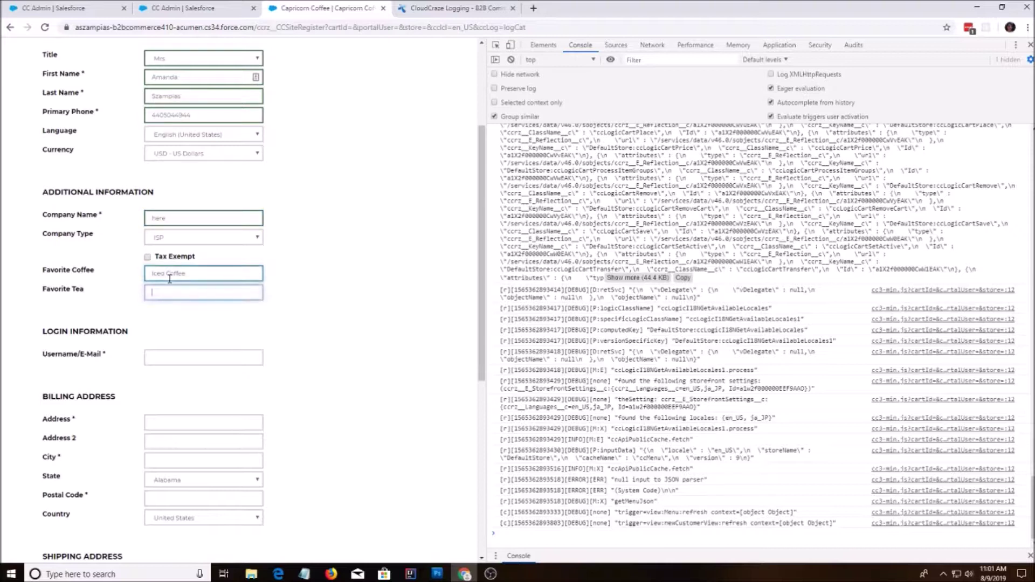
pyautogui.write('Cinnamon Spice')
pyautogui.scroll(-3, 170, 279)
pyautogui.click(183, 193)
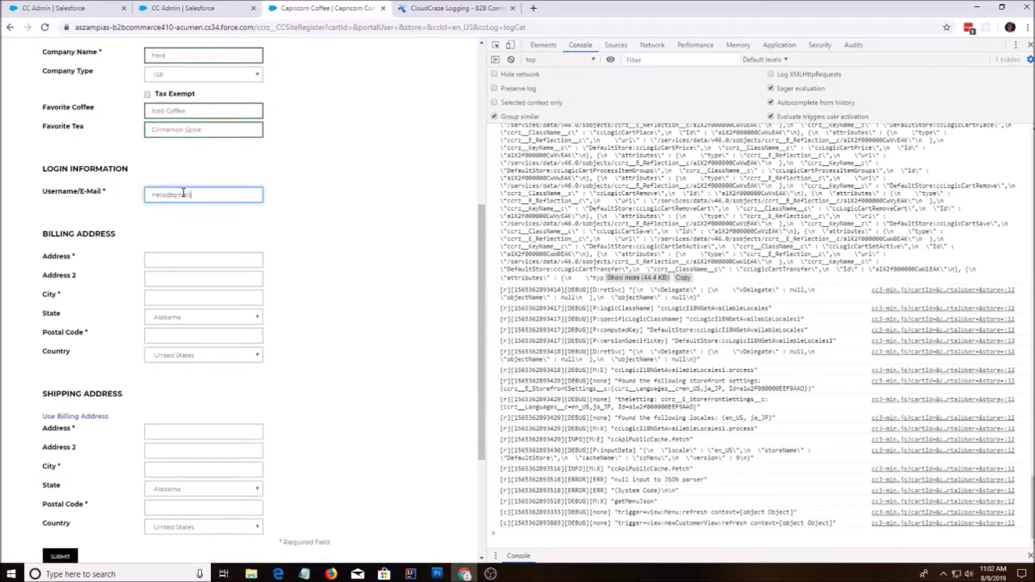
pyautogui.scroll(-4, 176, 196)
pyautogui.scroll(1, 173, 115)
# Enter the billing address with state Ohio, copy it to shipping, and submit the form.
pyautogui.click(176, 120)
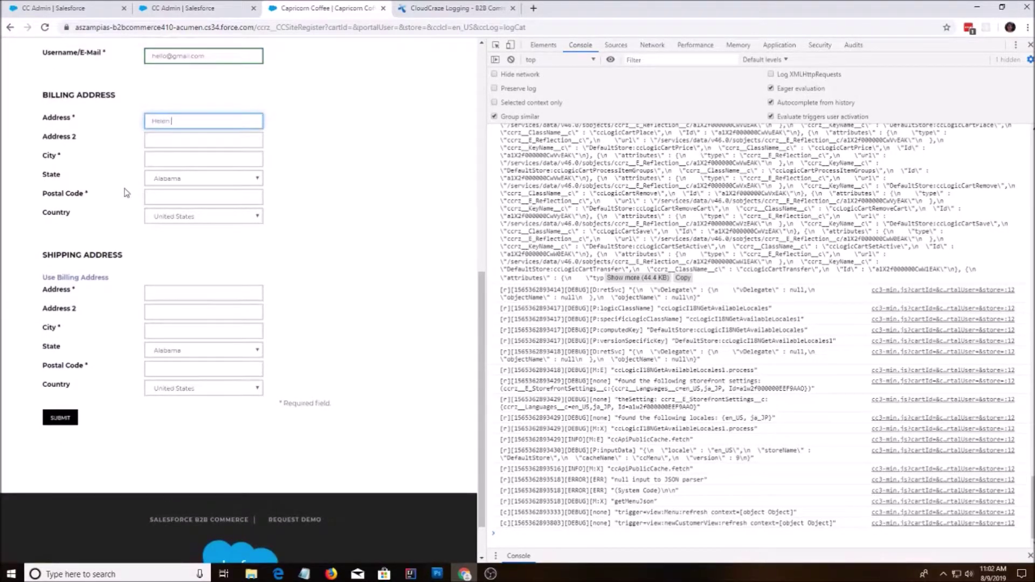
pyautogui.press('Tab')
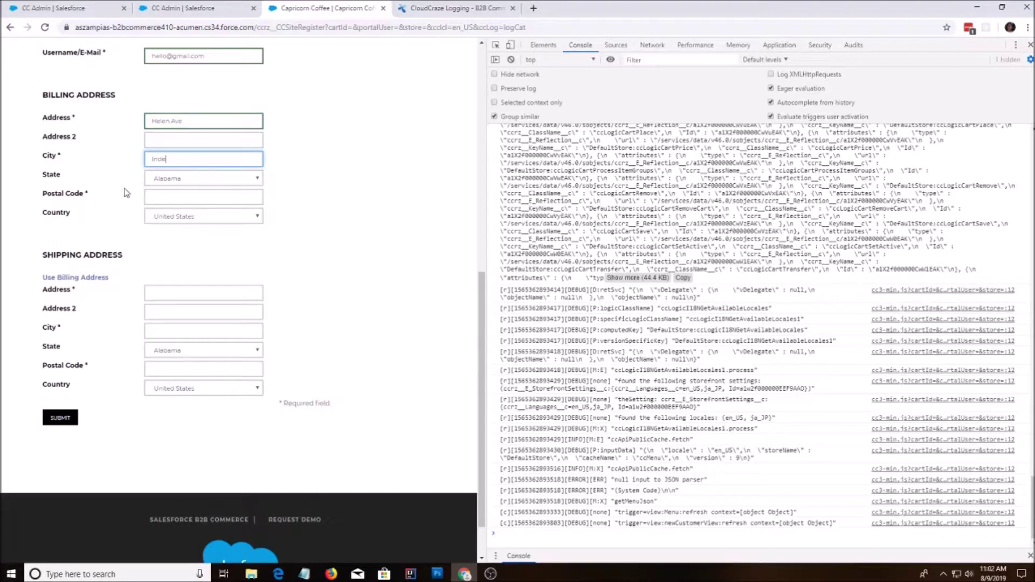
pyautogui.click(174, 178)
pyautogui.press('o')
pyautogui.click(160, 345)
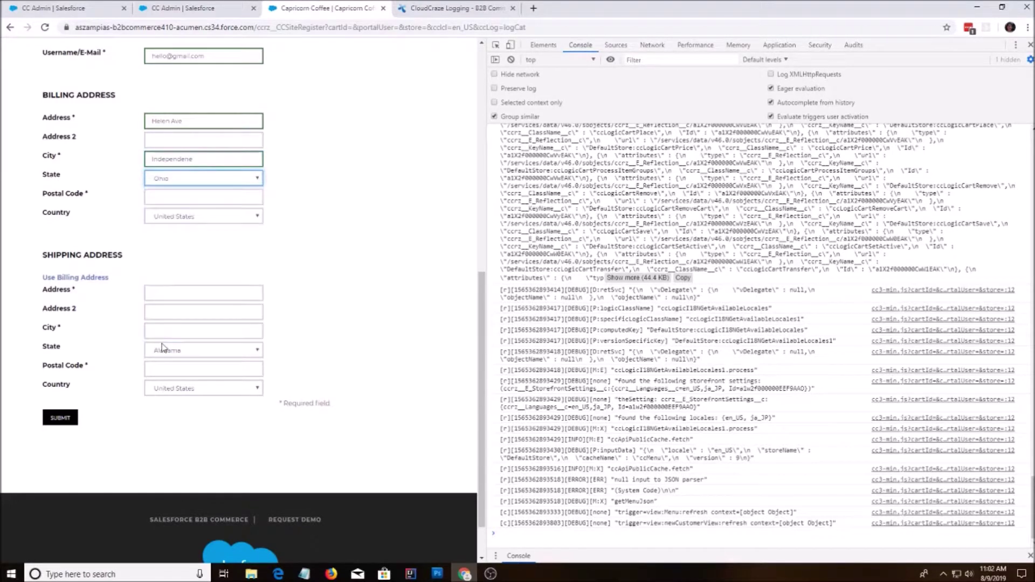
pyautogui.click(177, 199)
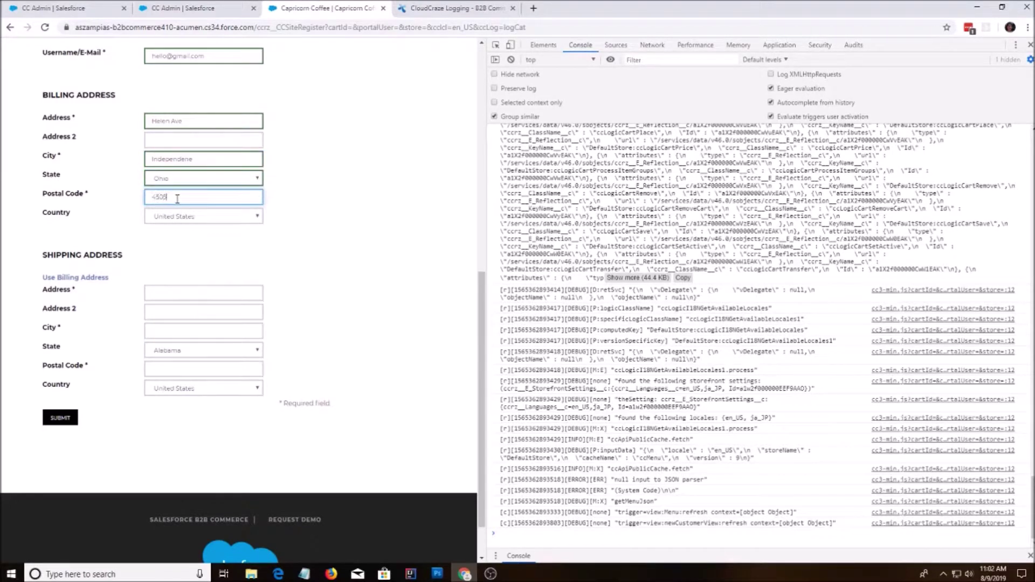
pyautogui.click(106, 279)
pyautogui.click(62, 424)
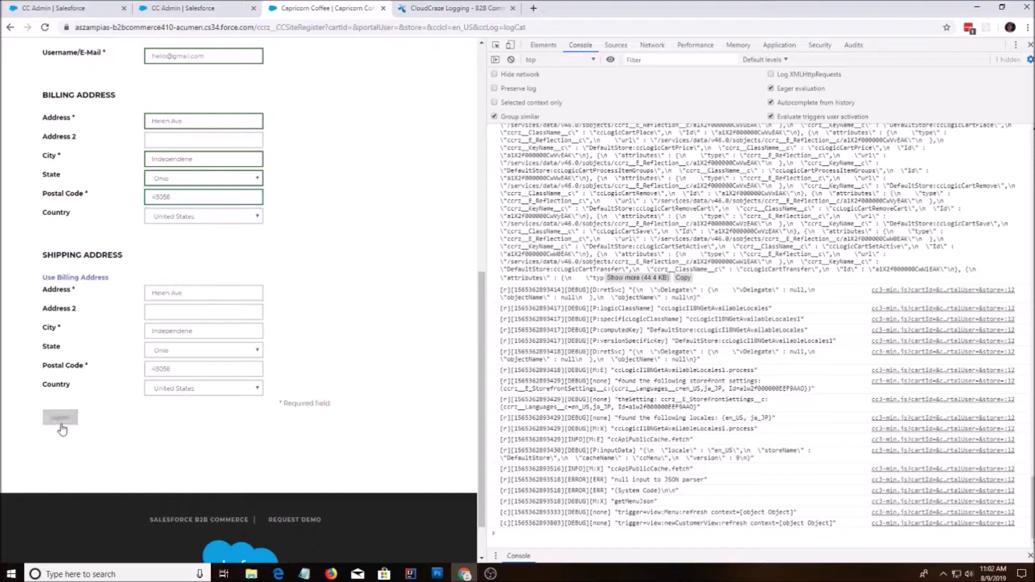
pyautogui.click(410, 573)
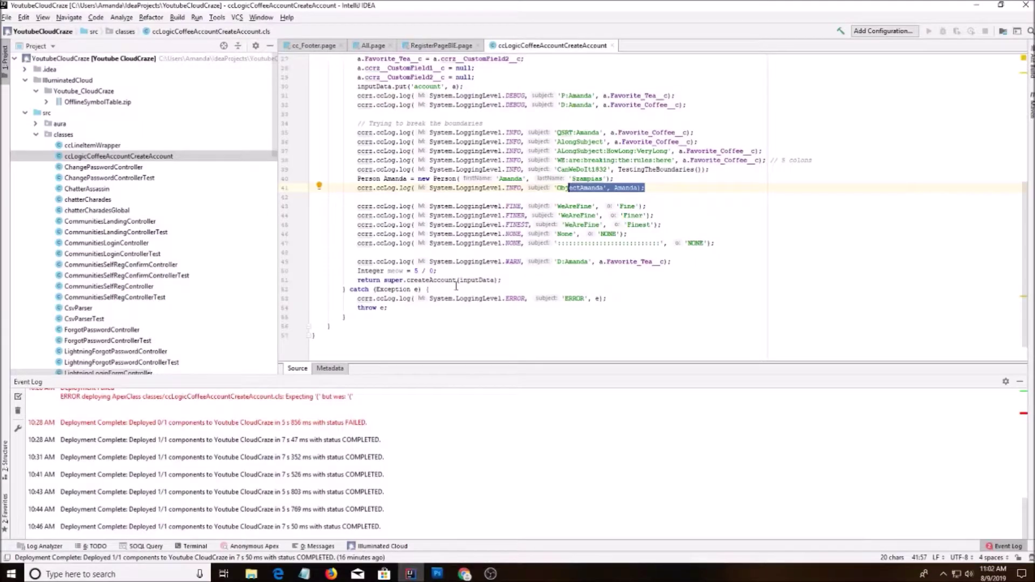
pyautogui.scroll(2, 409, 286)
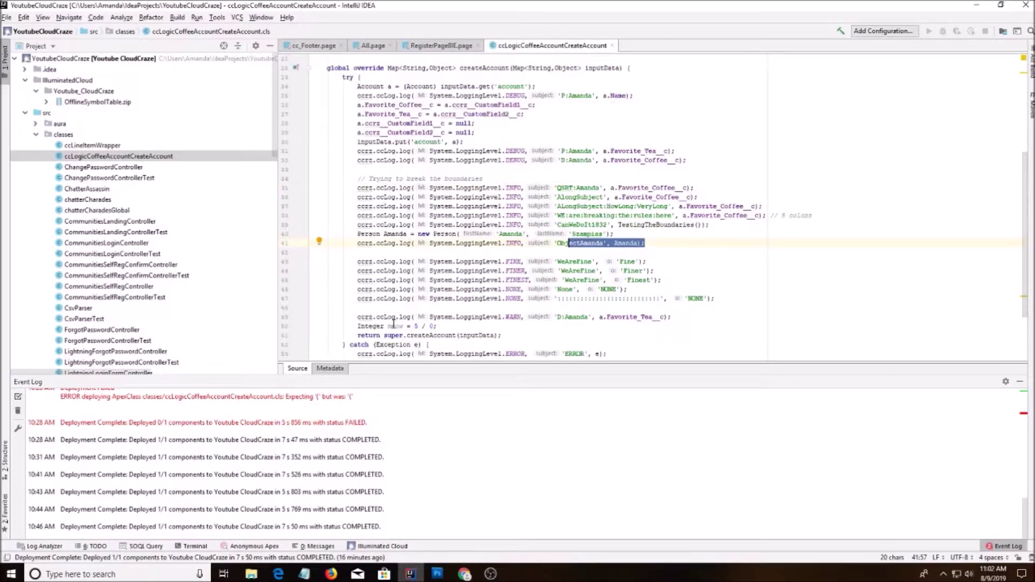
pyautogui.click(370, 326)
pyautogui.click(411, 327)
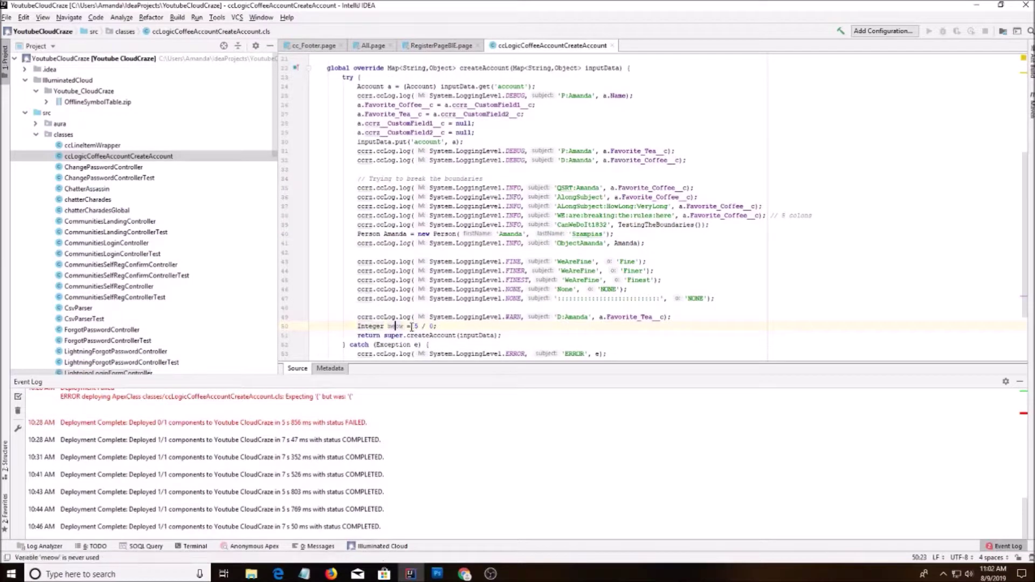
pyautogui.click(421, 327)
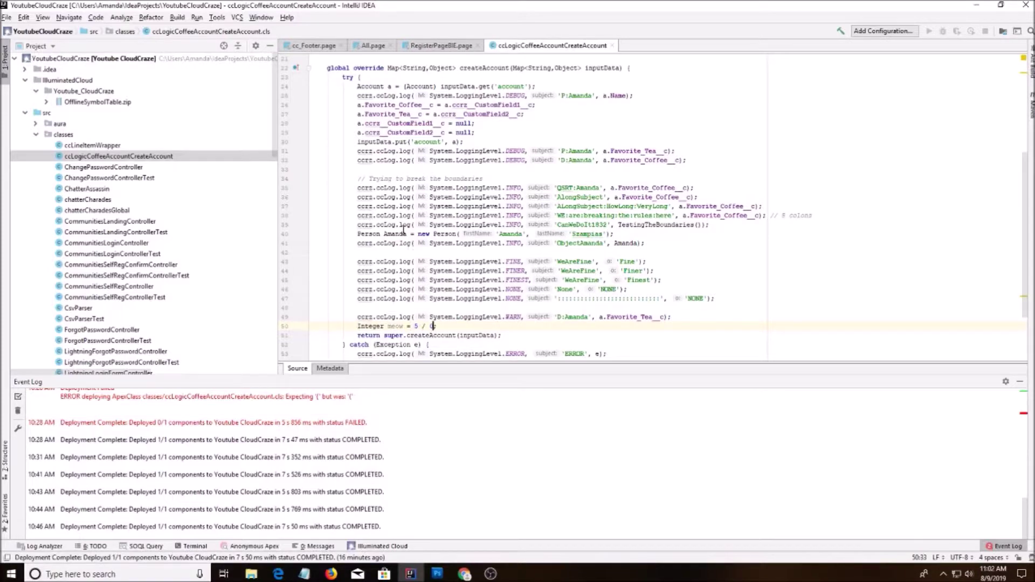
pyautogui.scroll(7, 404, 230)
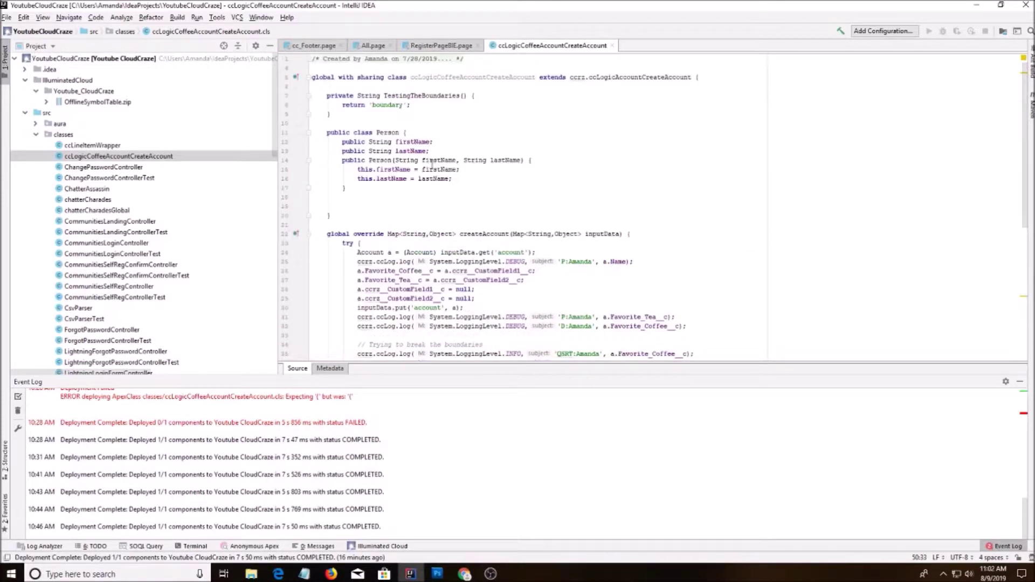
pyautogui.scroll(-6, 411, 258)
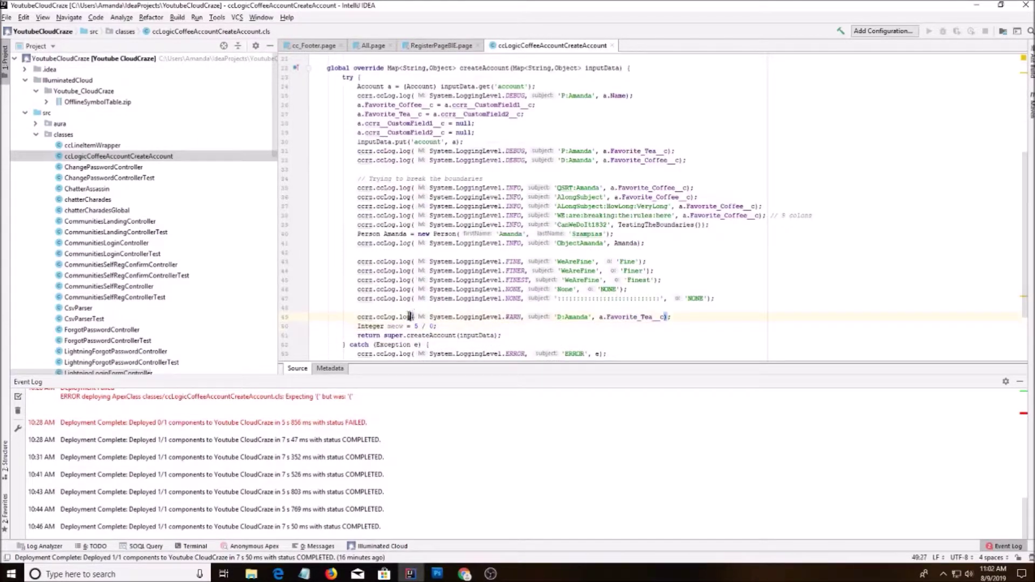
pyautogui.click(385, 326)
pyautogui.scroll(3, 384, 326)
pyautogui.scroll(3, 462, 292)
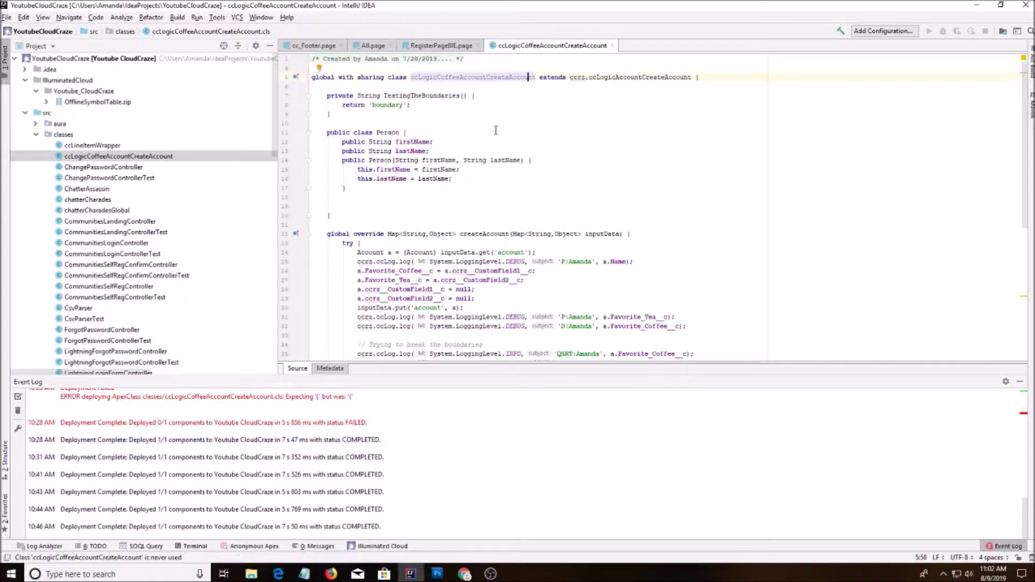
pyautogui.scroll(-5, 461, 226)
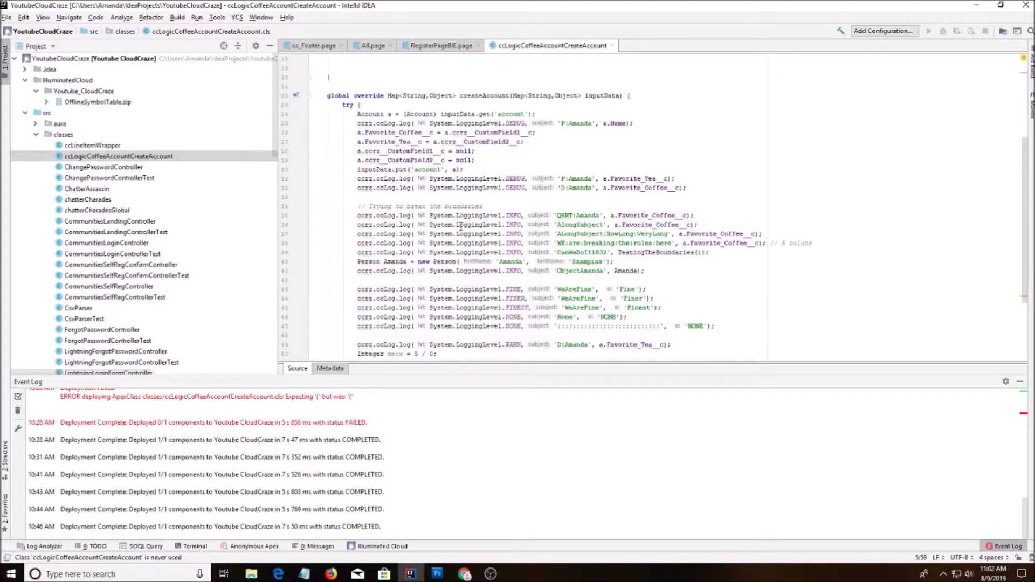
pyautogui.scroll(-4, 479, 287)
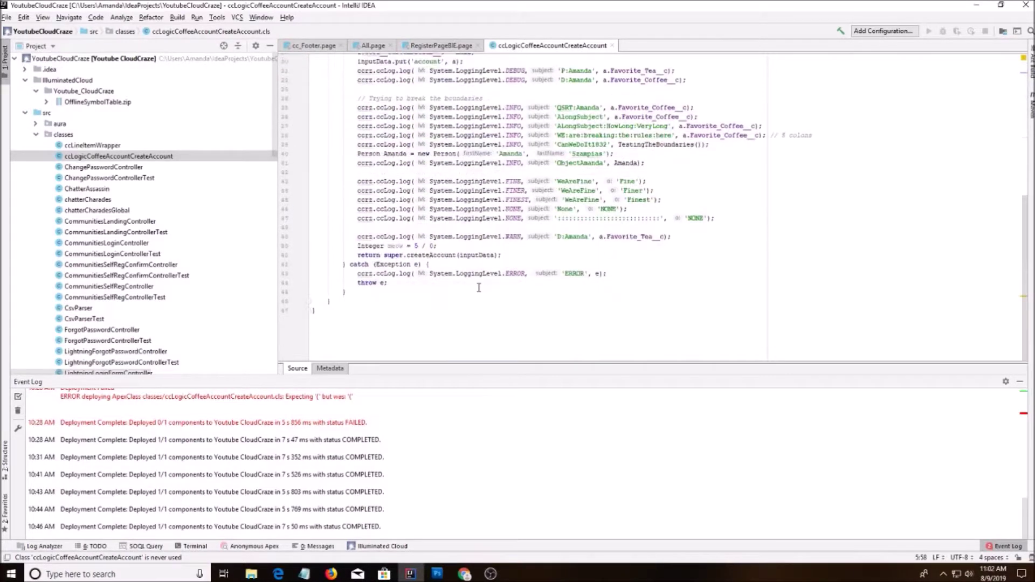
pyautogui.click(430, 236)
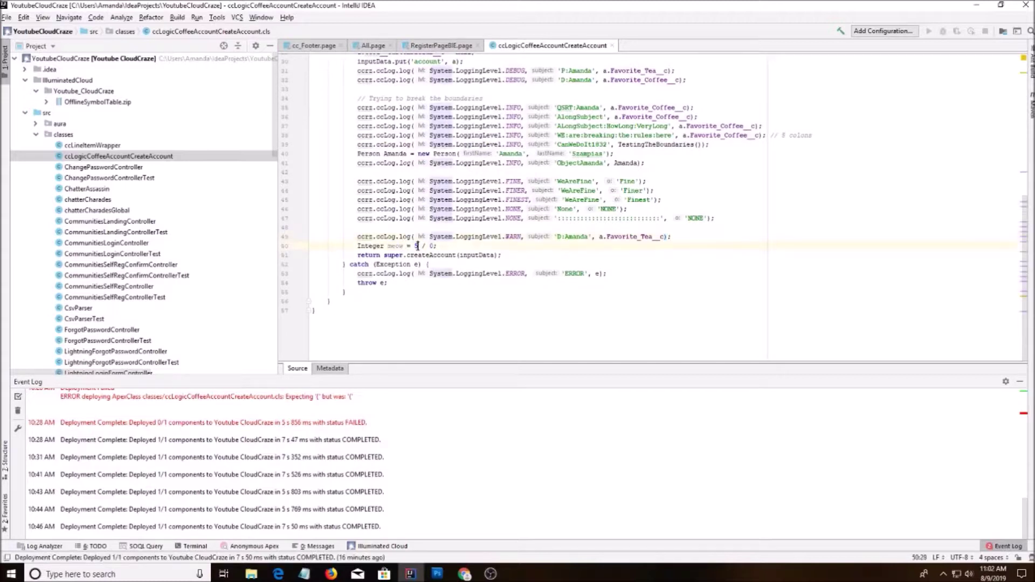
pyautogui.click(416, 245)
pyautogui.click(426, 245)
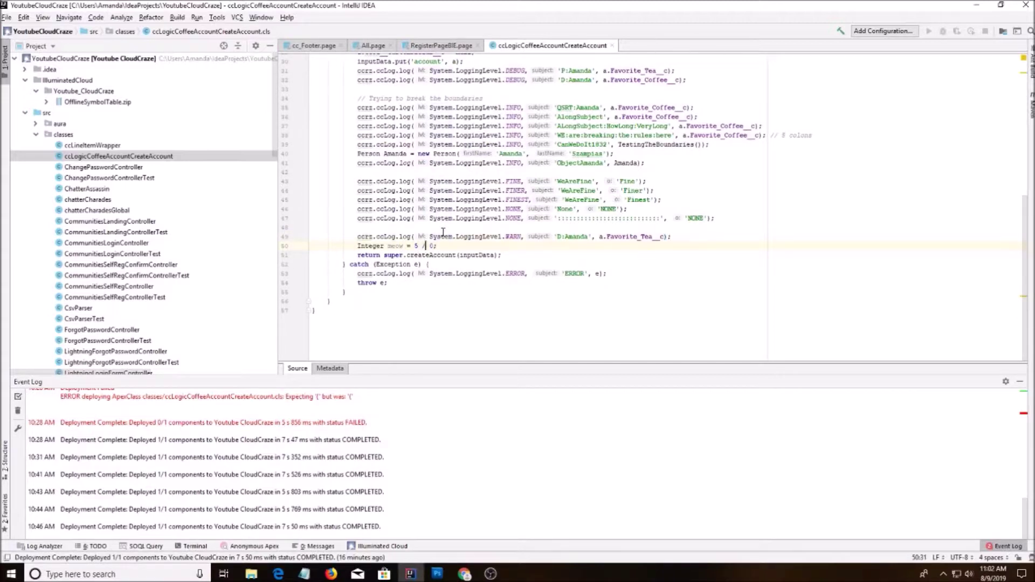
pyautogui.scroll(4, 504, 291)
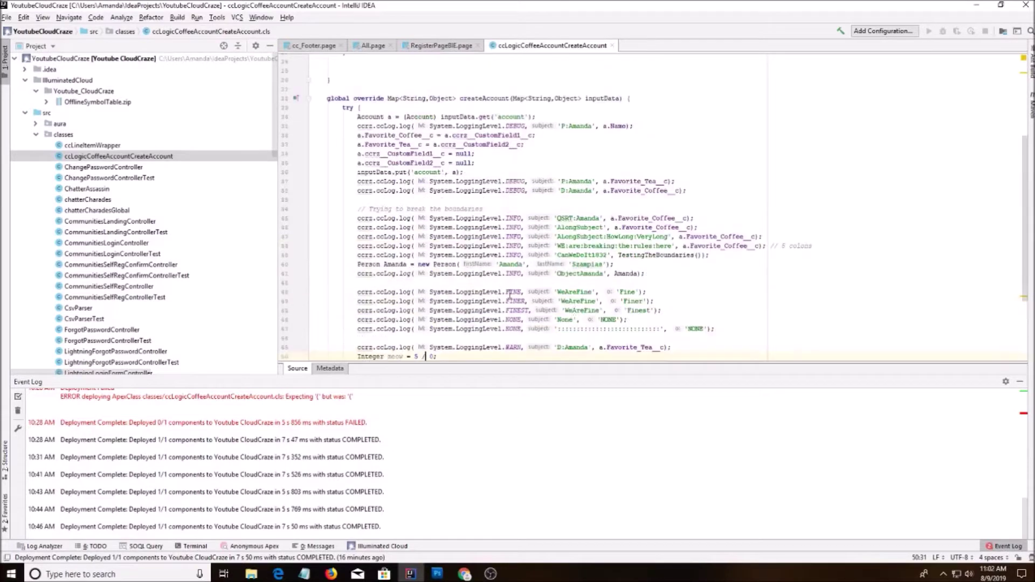
pyautogui.scroll(-1, 553, 309)
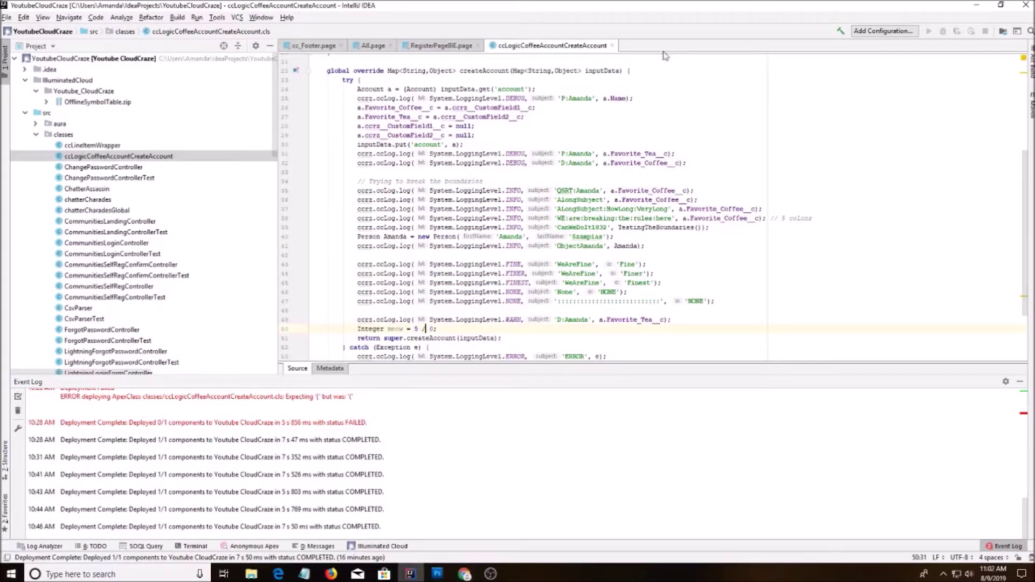
pyautogui.moveTo(464, 574)
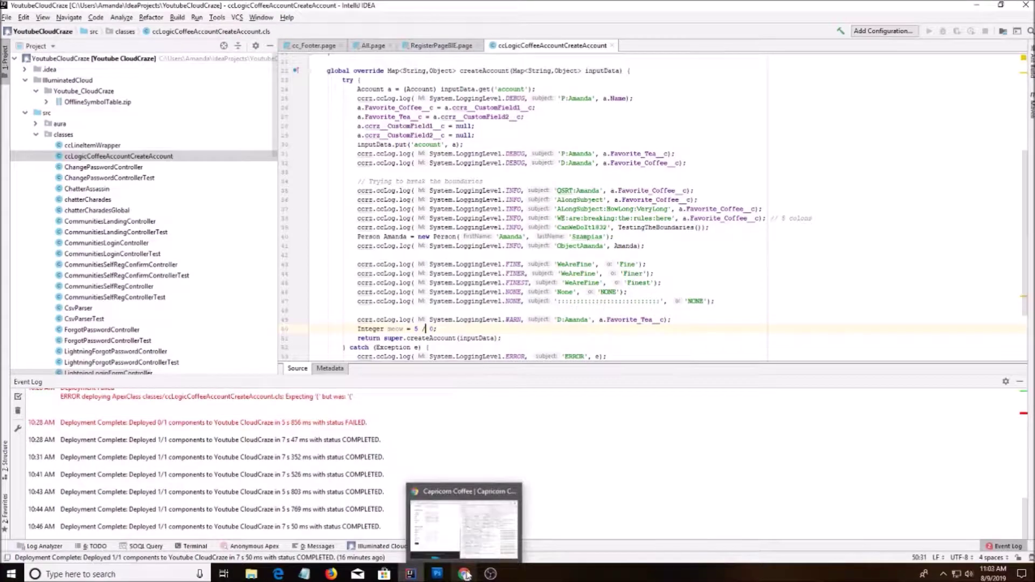
pyautogui.click(420, 501)
# Resubmit the registration form and read through the console's ccLog entries, including the Iced Coffee debug line.
pyautogui.click(64, 423)
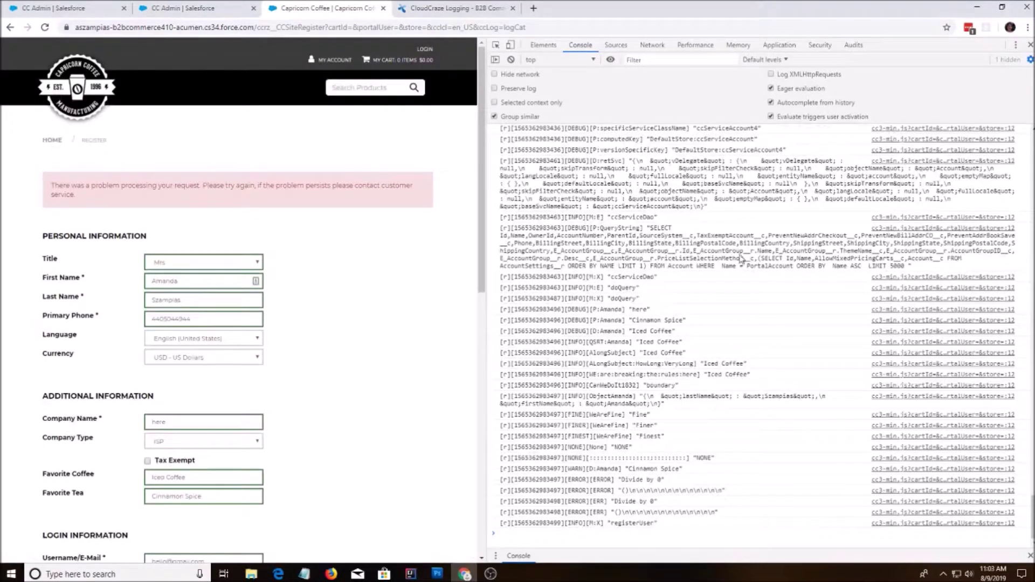
pyautogui.moveTo(625, 345); pyautogui.dragTo(614, 335)
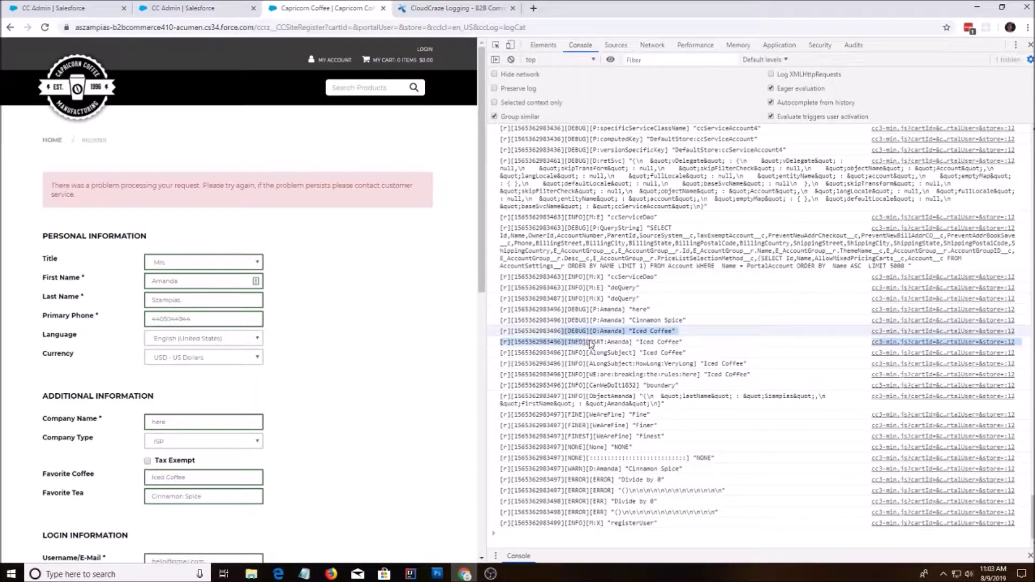
pyautogui.click(612, 319)
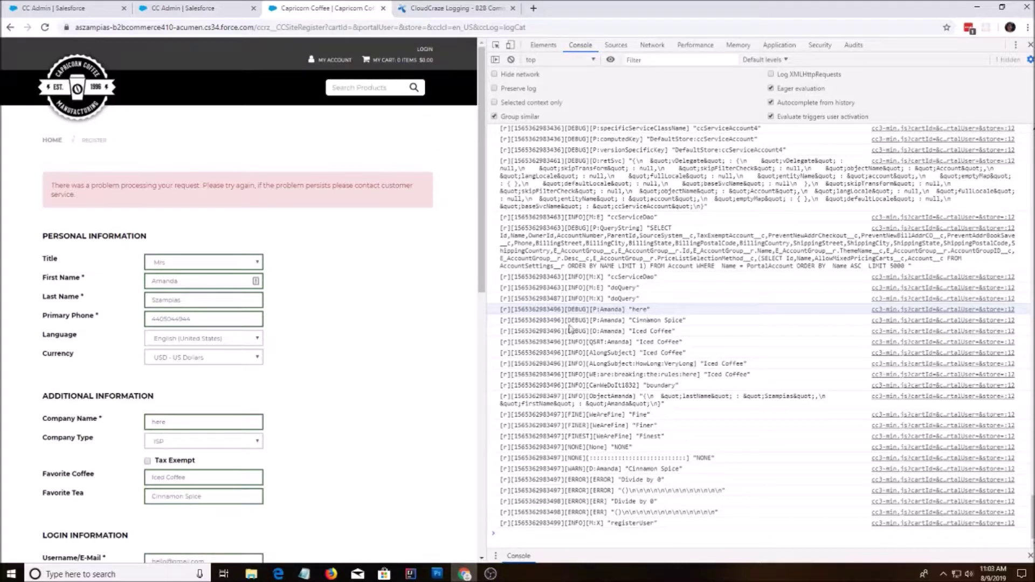
pyautogui.scroll(-2, 286, 390)
pyautogui.scroll(-2, 286, 388)
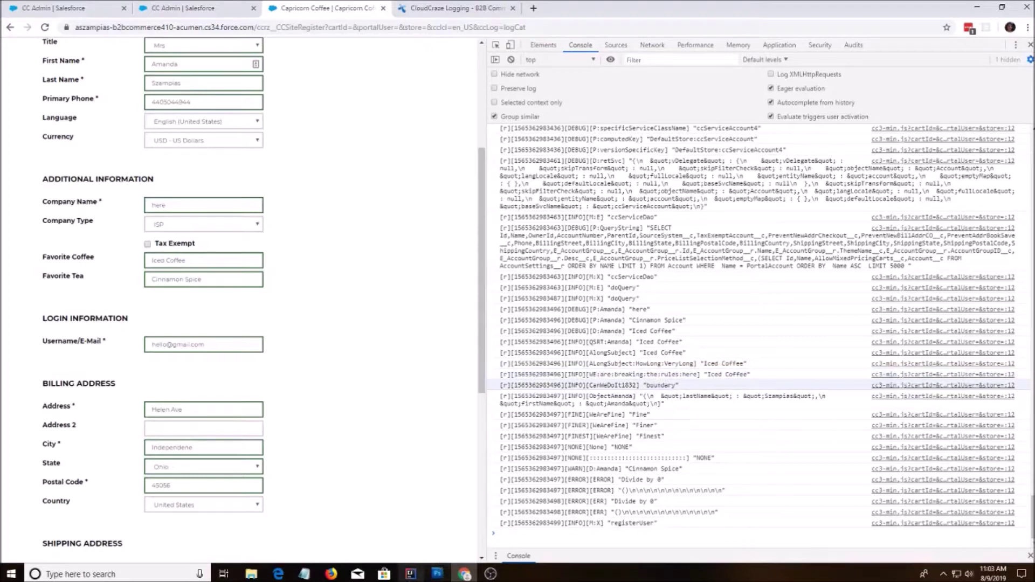
pyautogui.click(410, 574)
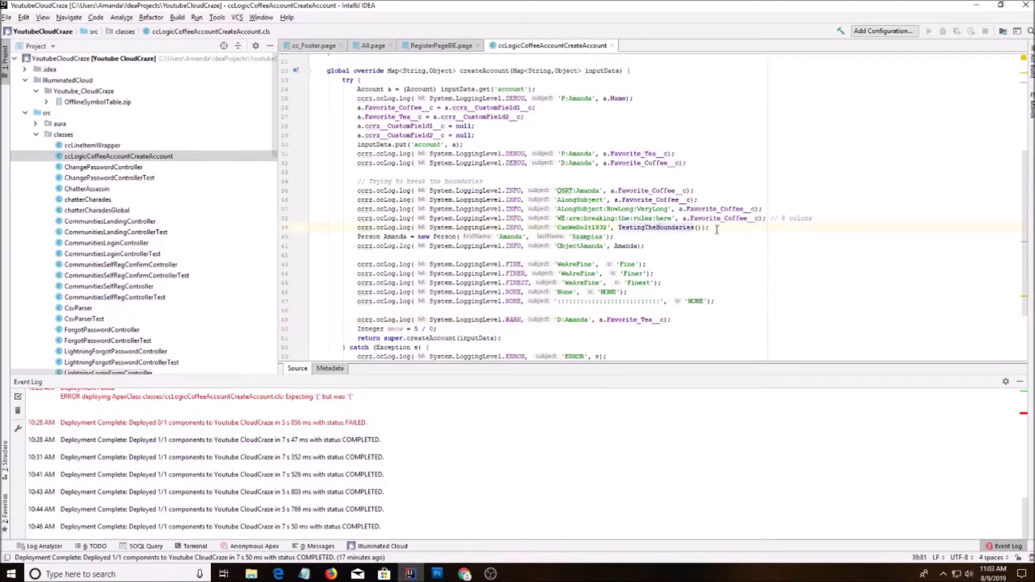
pyautogui.click(976, 5)
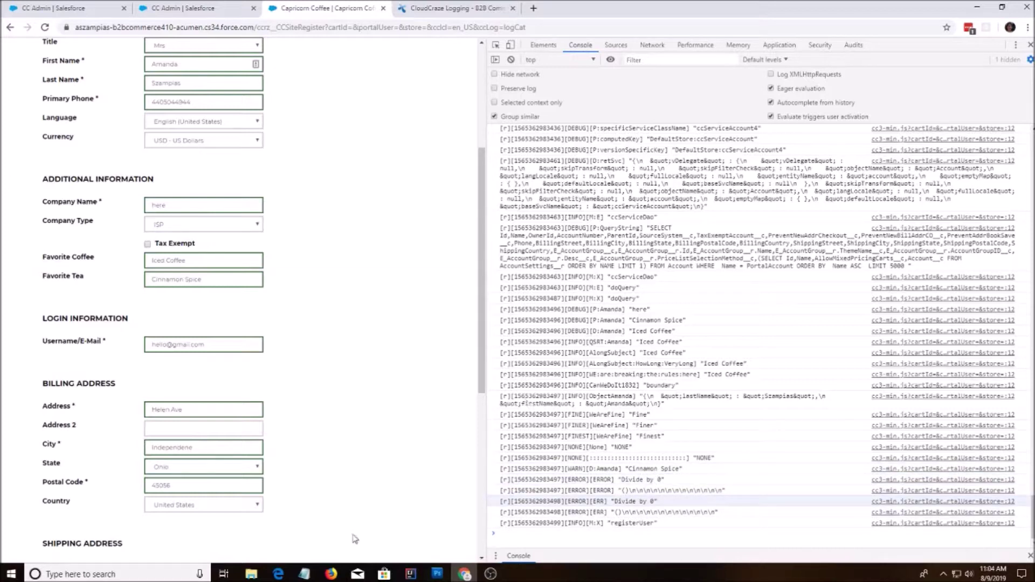
pyautogui.click(437, 574)
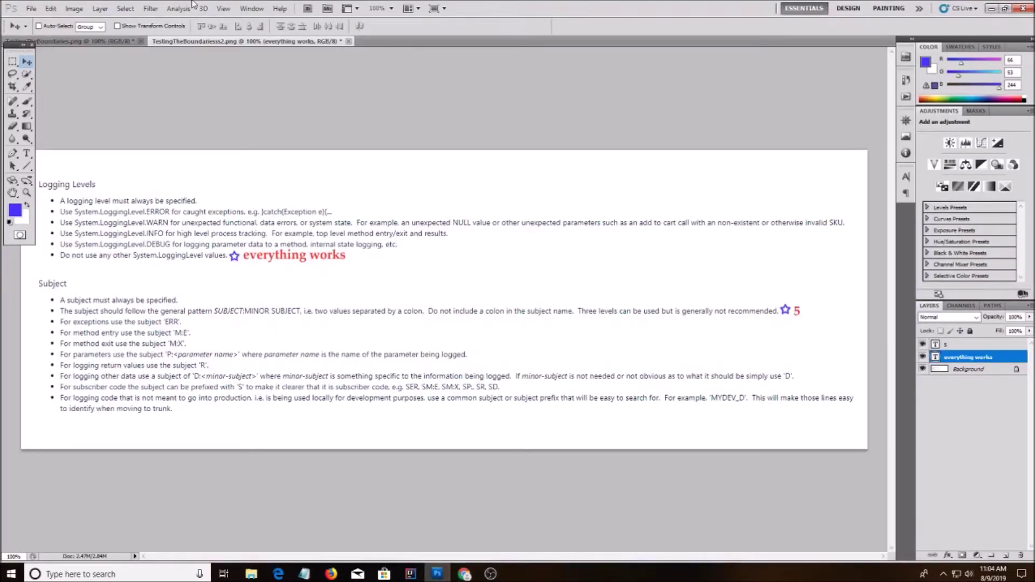
pyautogui.click(110, 42)
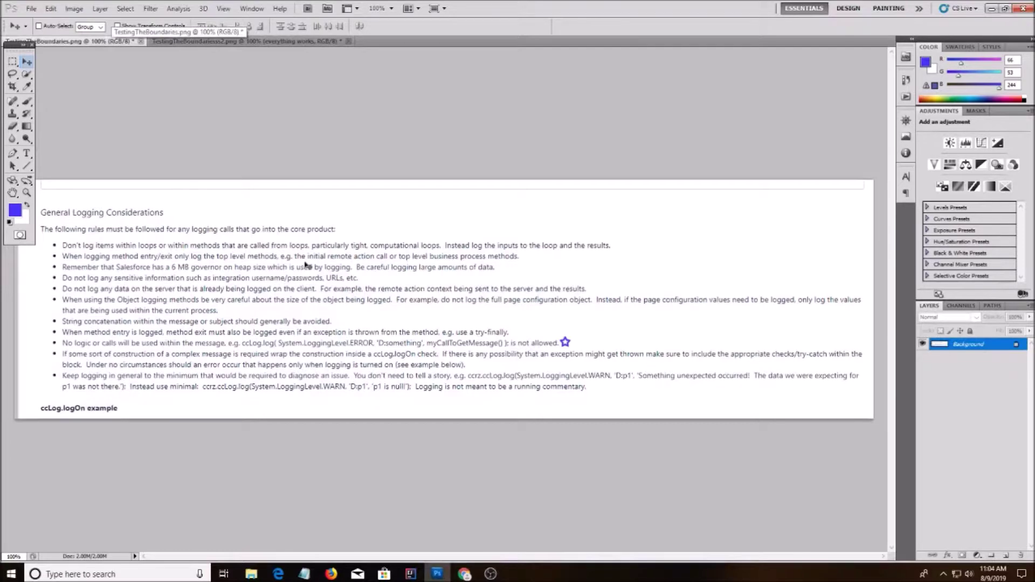
pyautogui.click(990, 8)
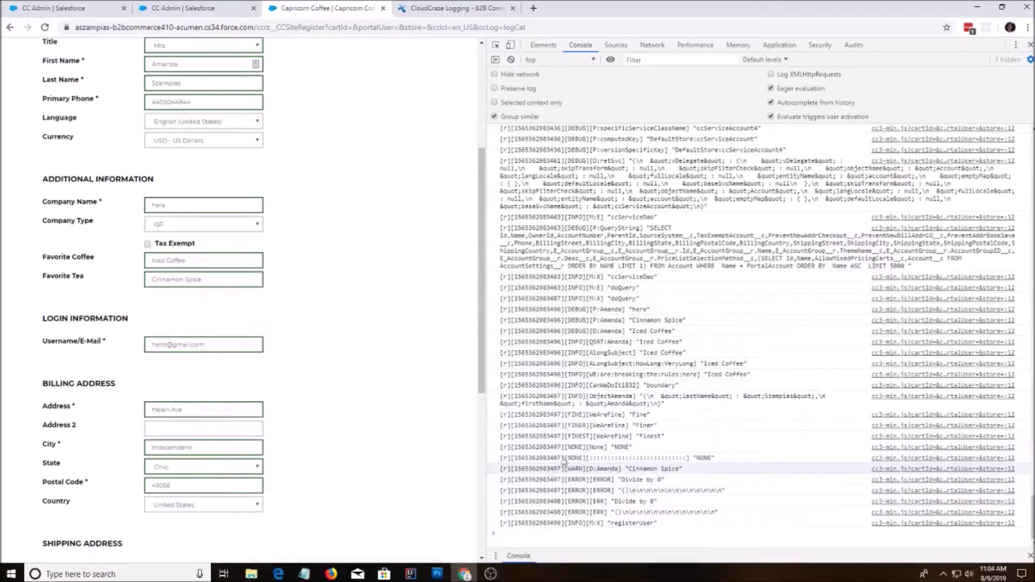
# Recheck the colon-separated subject on line 38 and the storefront console output.
pyautogui.click(411, 573)
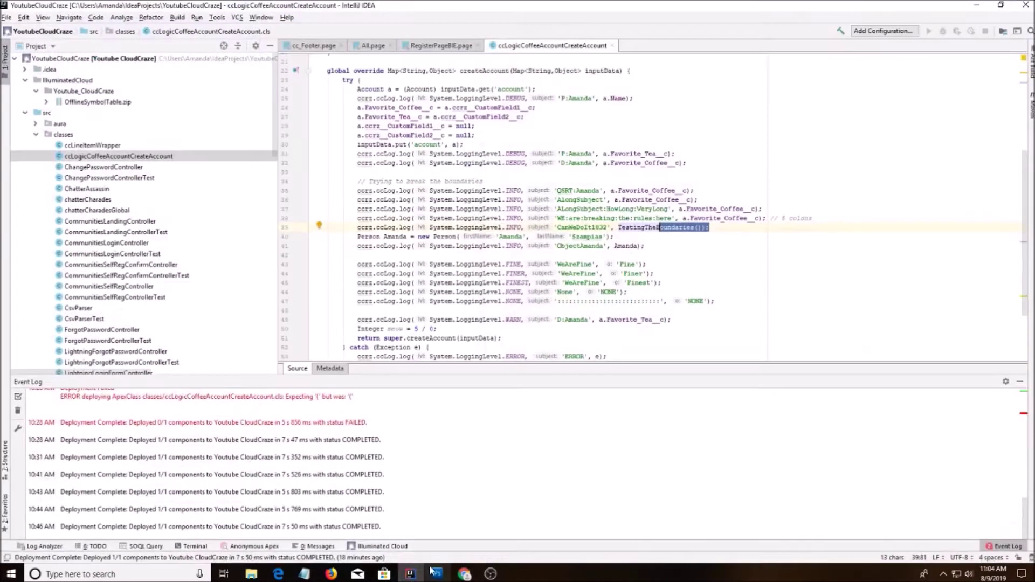
pyautogui.scroll(-4, 487, 225)
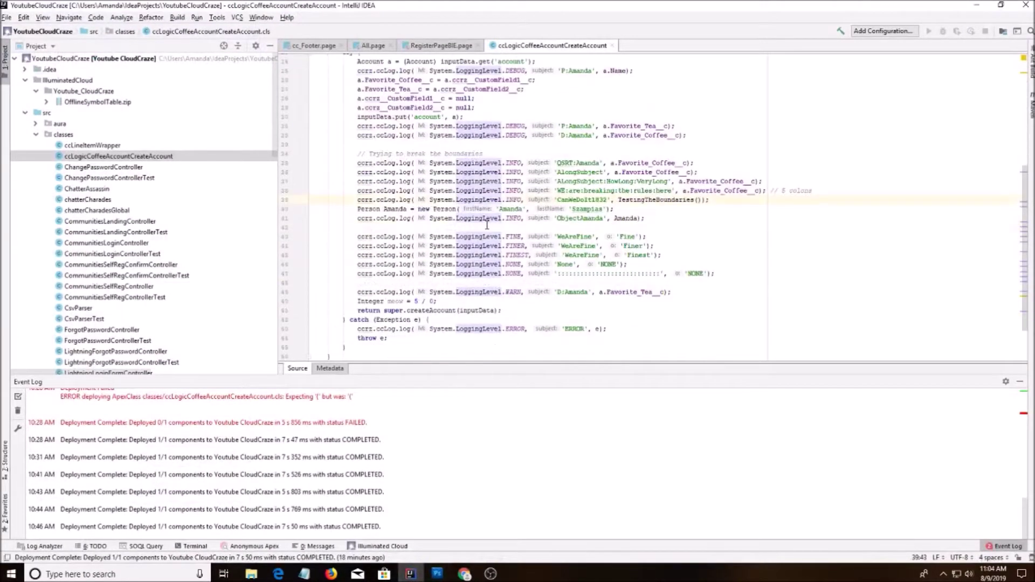
pyautogui.click(603, 190)
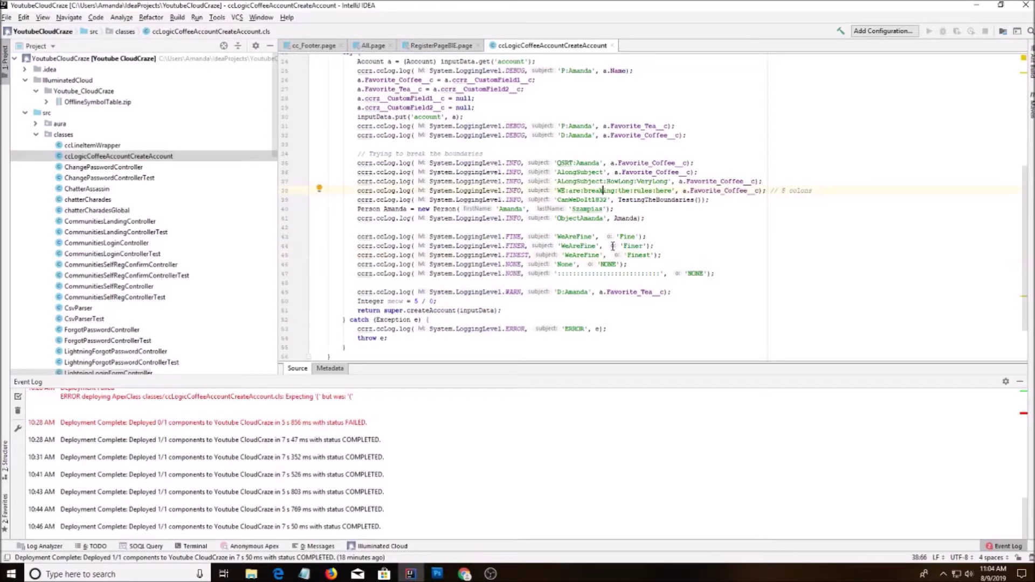
pyautogui.click(619, 191)
pyautogui.click(489, 574)
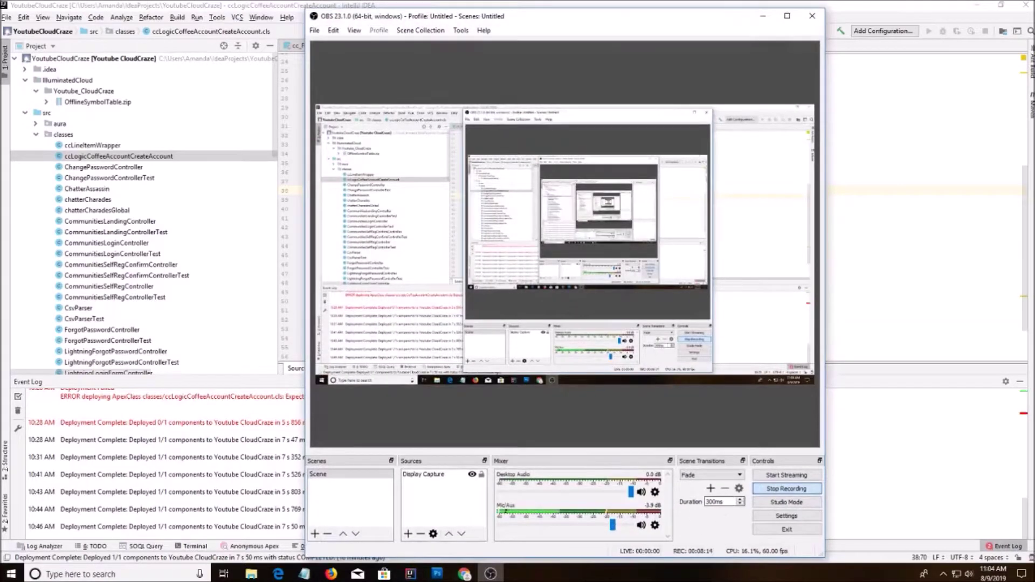
pyautogui.click(490, 574)
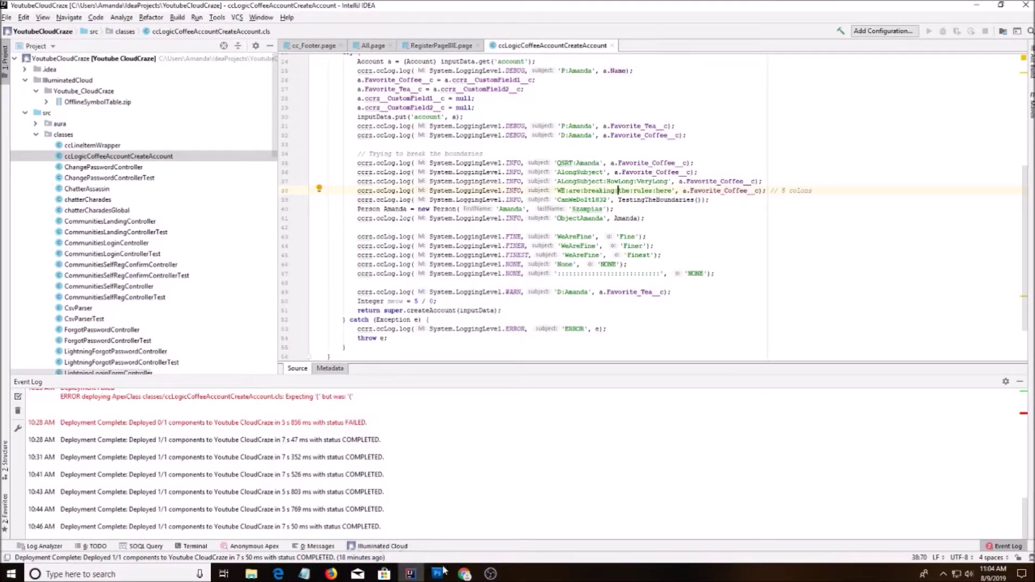
pyautogui.click(464, 573)
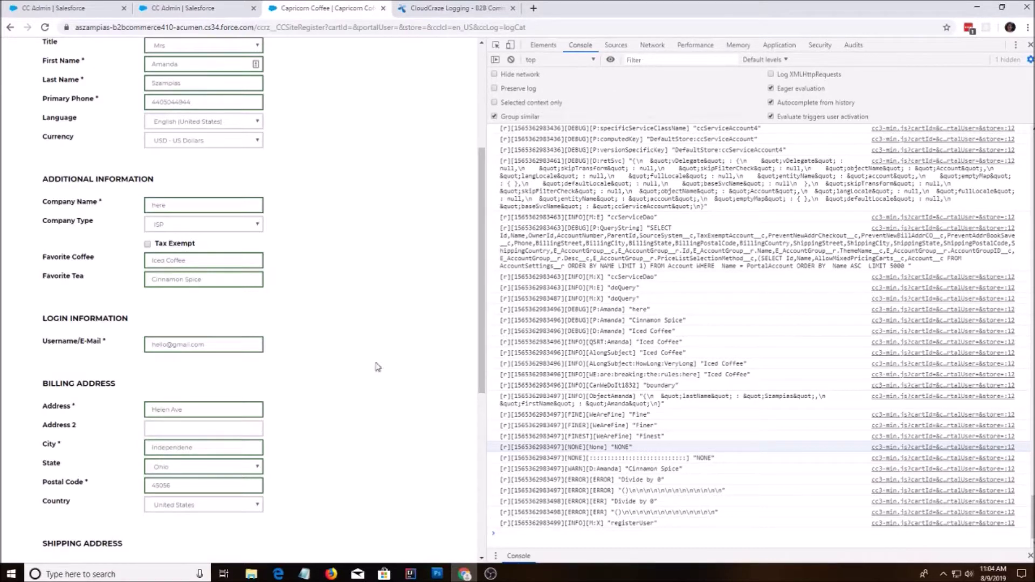
pyautogui.scroll(-4, 194, 410)
pyautogui.scroll(-2, 134, 474)
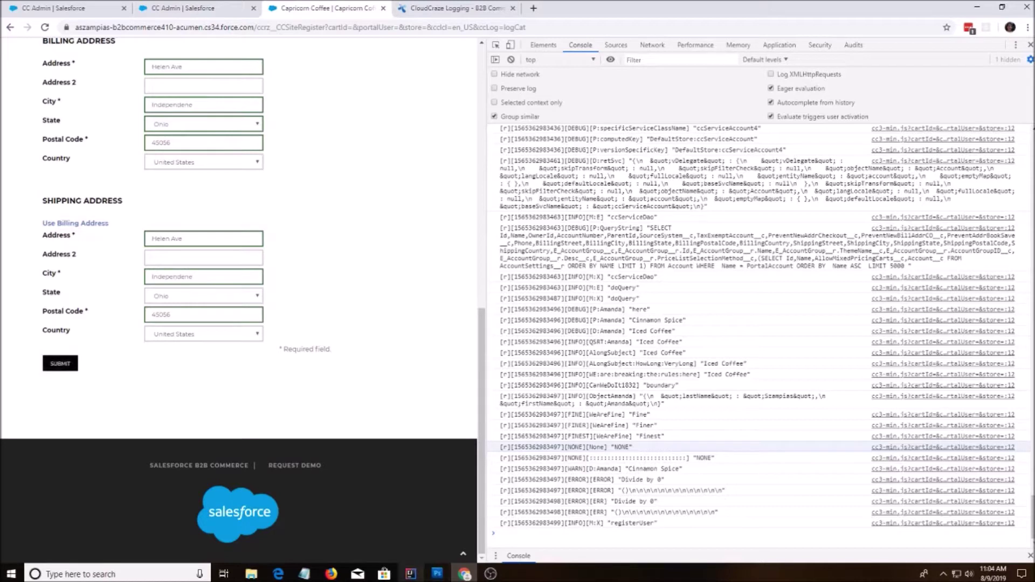
# Comment out 'Integer meow = 5 / 0;' and save with Ctrl+S to redeploy the class.
pyautogui.click(411, 573)
pyautogui.scroll(-2, 602, 308)
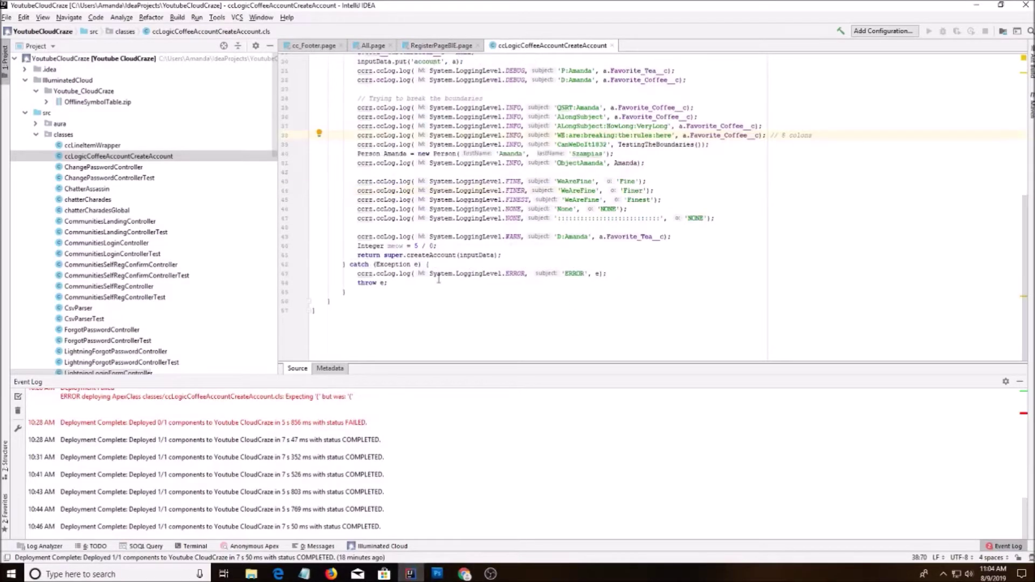
pyautogui.click(433, 264)
pyautogui.click(358, 246)
pyautogui.write('//')
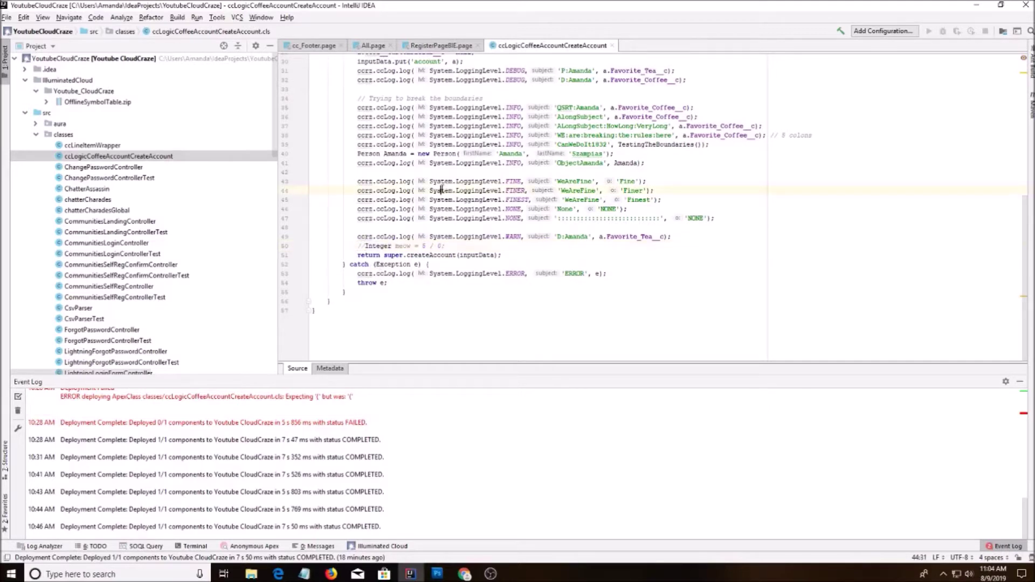
pyautogui.hotkey('ctrl', 's')
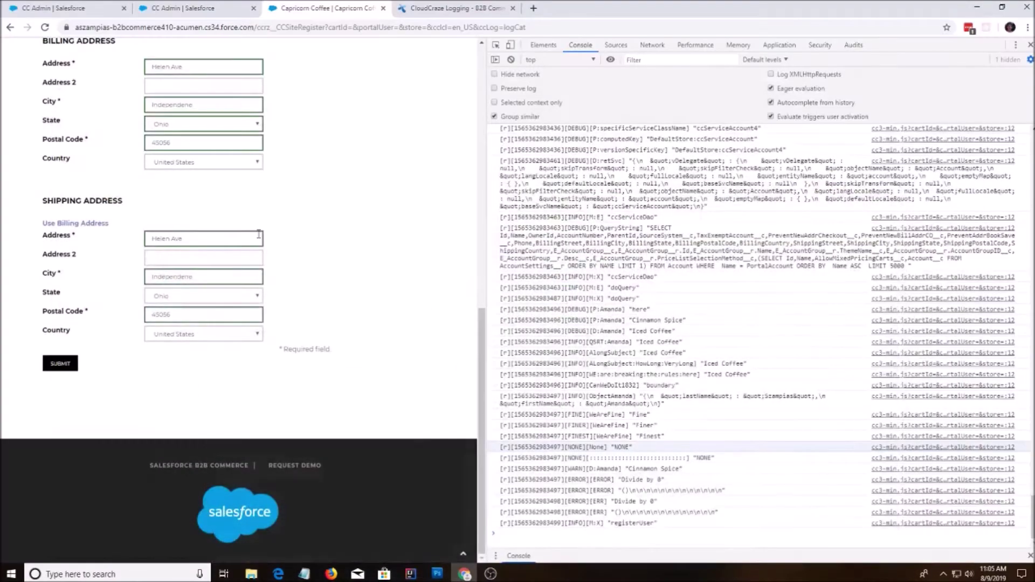
# On the storefront registration form, append '22' to the Last Name.
pyautogui.click(976, 5)
pyautogui.scroll(4, 257, 226)
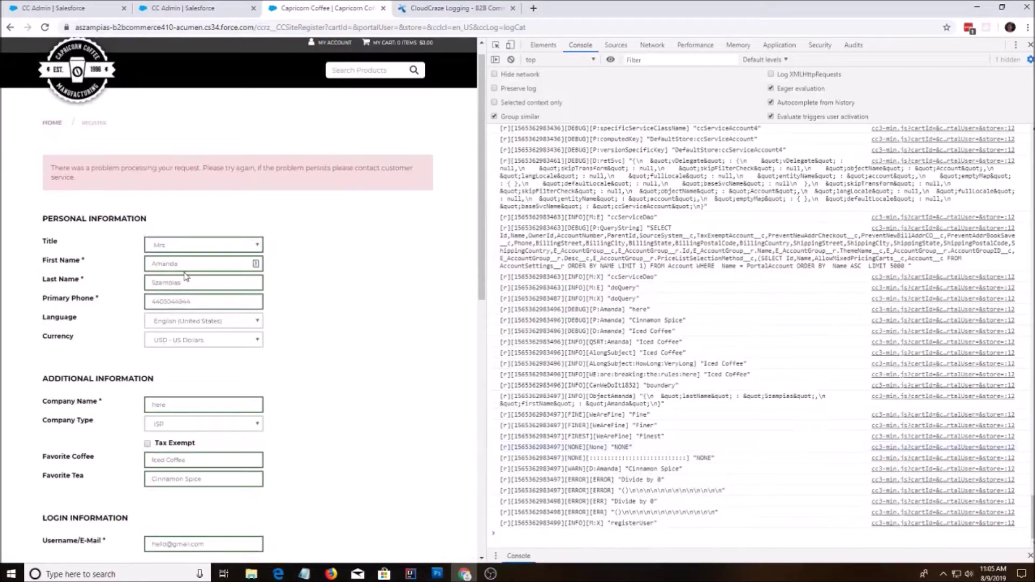
pyautogui.click(198, 263)
pyautogui.write('11')
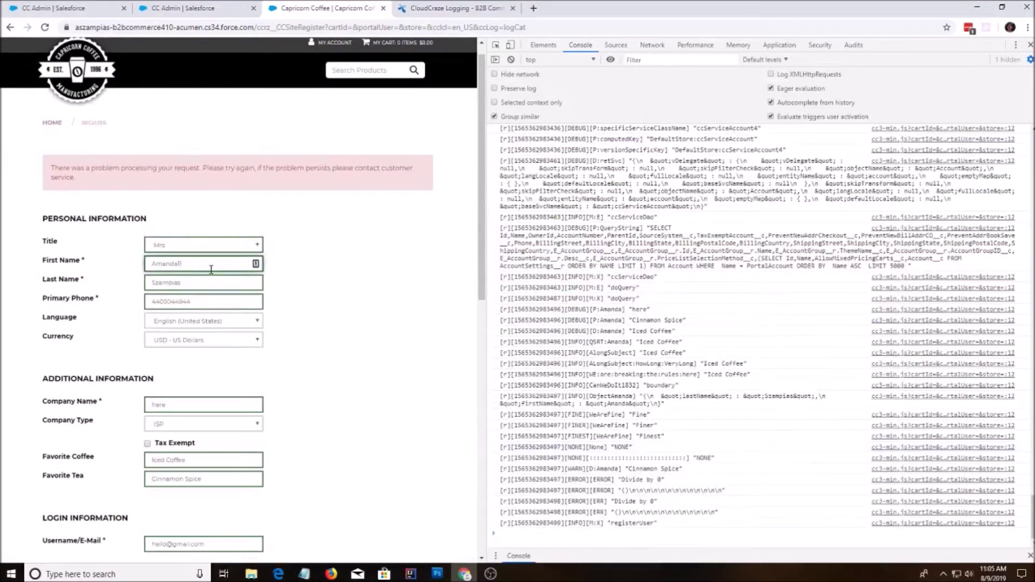
pyautogui.press('Tab')
pyautogui.press('End')
pyautogui.write('22')
pyautogui.scroll(-3, 170, 247)
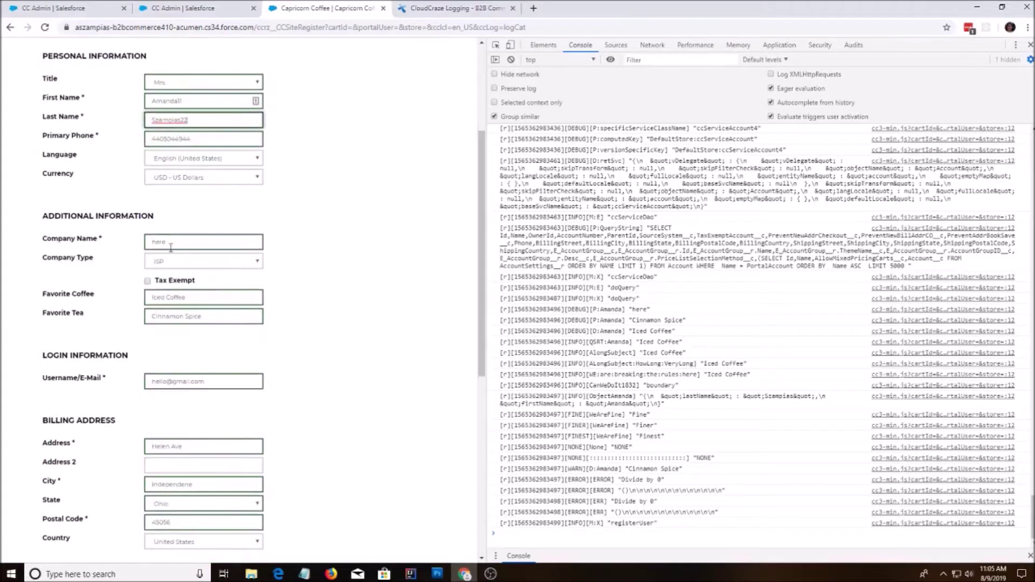
pyautogui.click(170, 248)
pyautogui.scroll(-5, 170, 248)
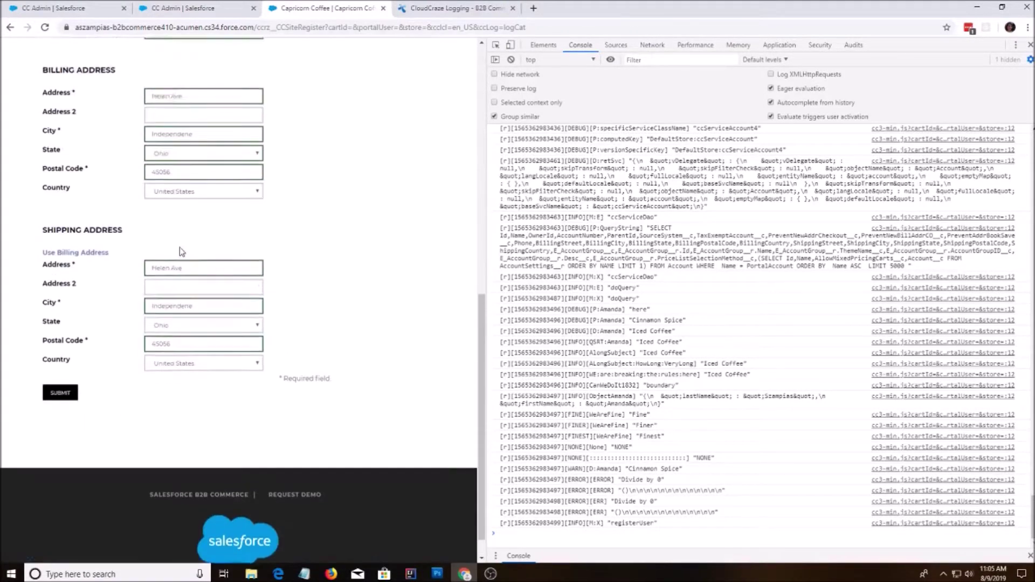
pyautogui.scroll(1, 161, 226)
pyautogui.tripleClick(222, 113)
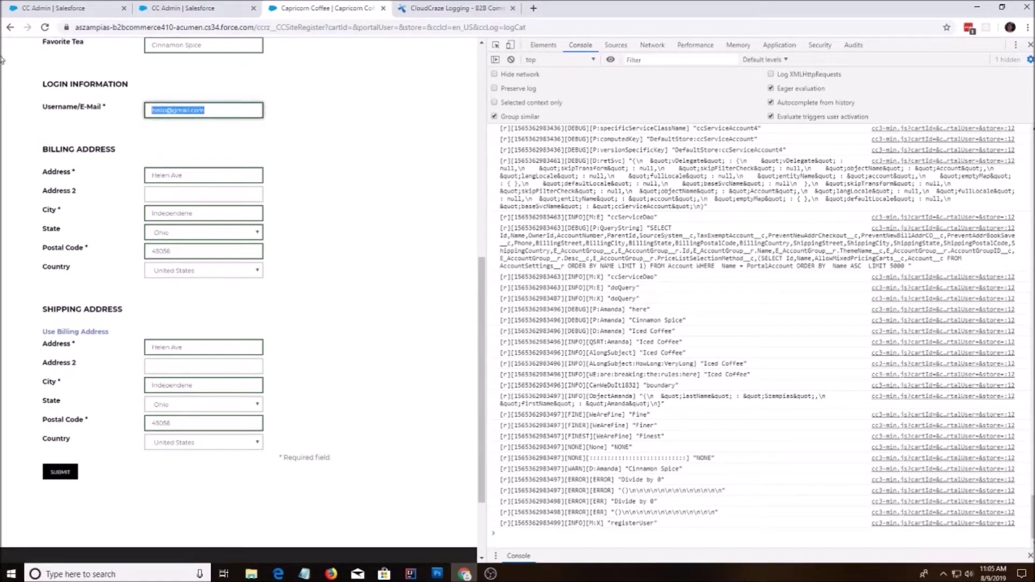
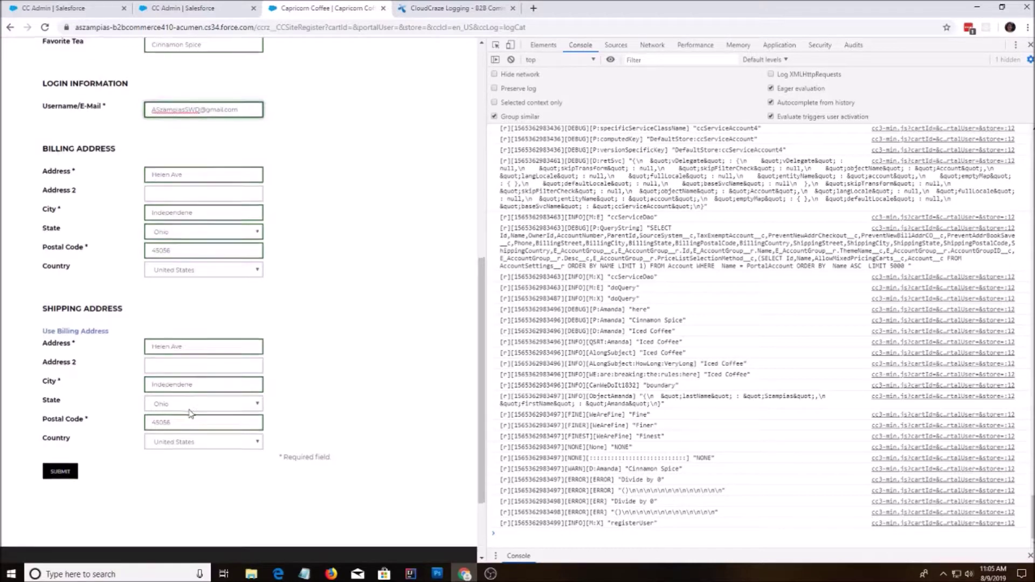
pyautogui.scroll(-2, 189, 410)
pyautogui.click(60, 363)
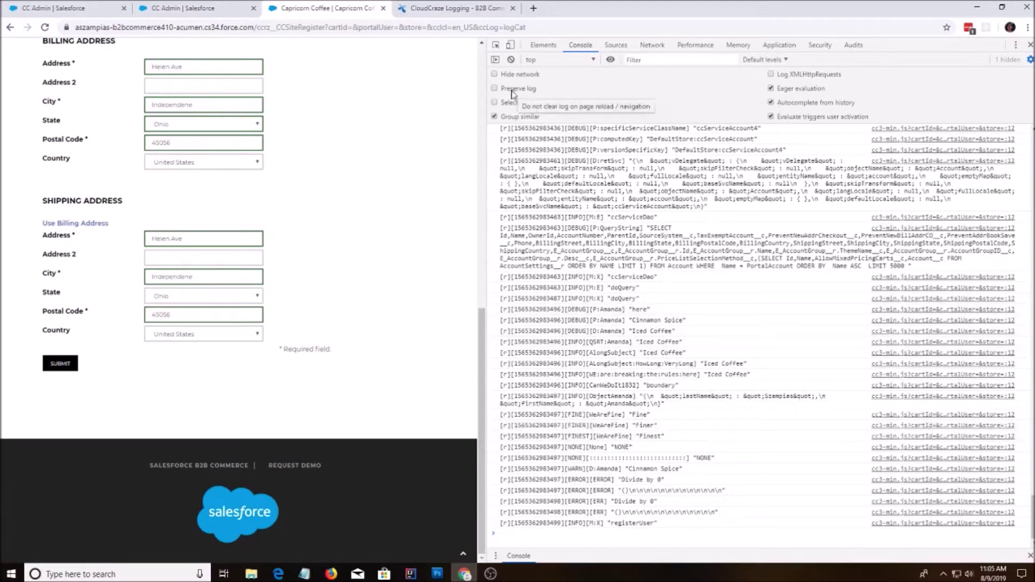
# Enable Preserve log, resubmit, and highlight the 'User already exists' console error.
pyautogui.click(505, 89)
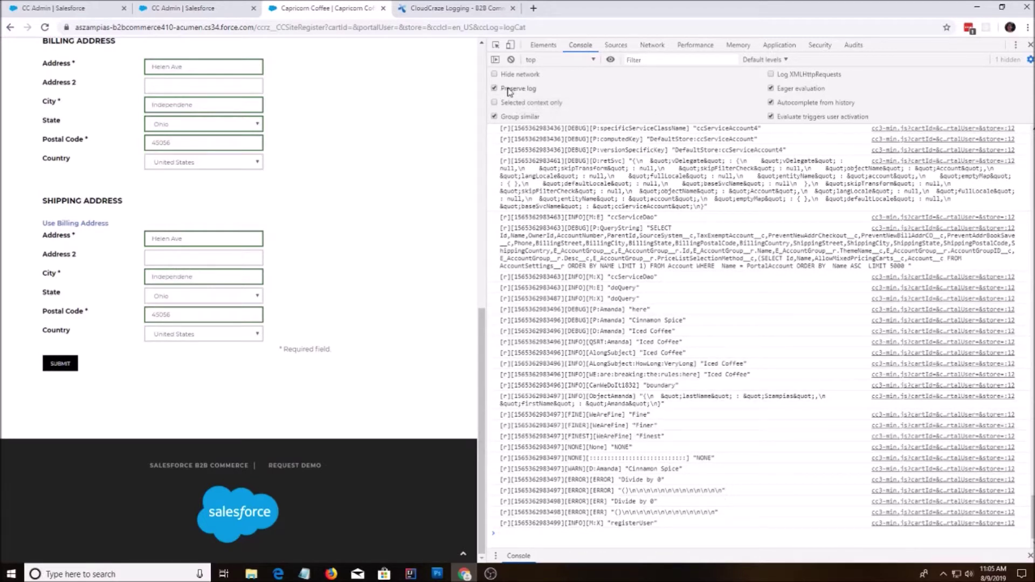
pyautogui.click(69, 365)
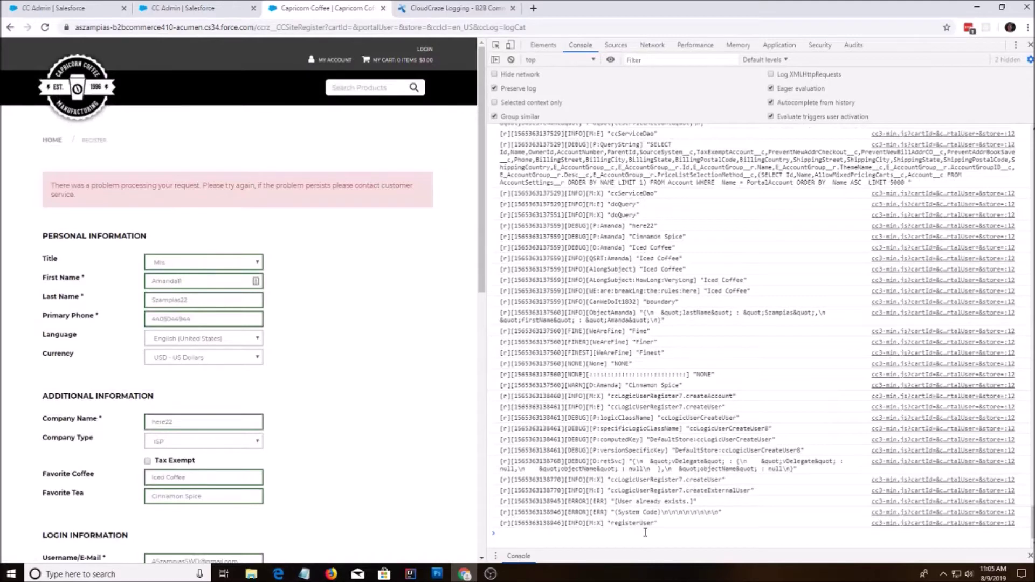
pyautogui.scroll(-1, 279, 480)
pyautogui.scroll(-7, 279, 480)
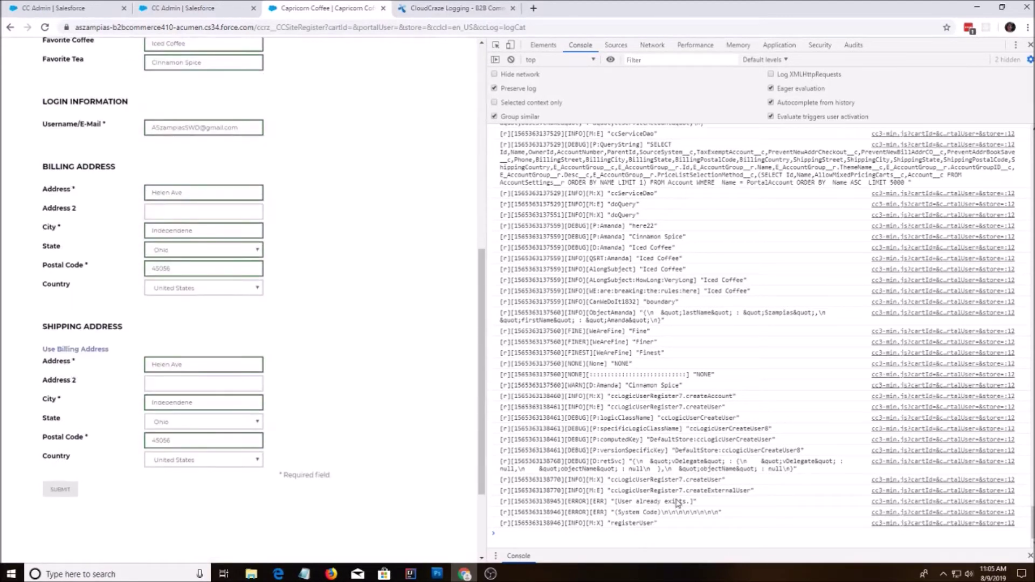
pyautogui.moveTo(696, 501); pyautogui.dragTo(614, 500)
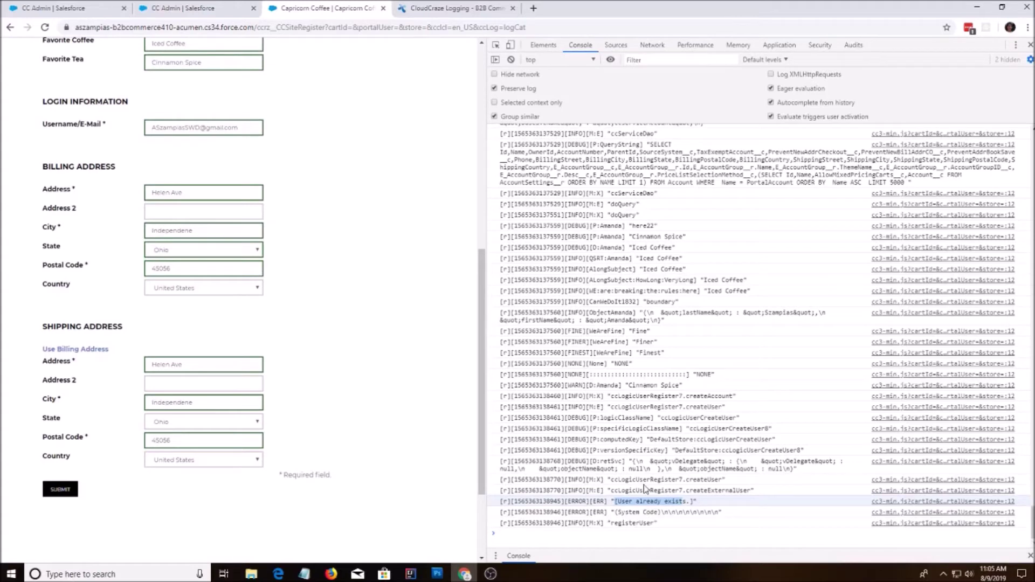
pyautogui.scroll(3, 351, 462)
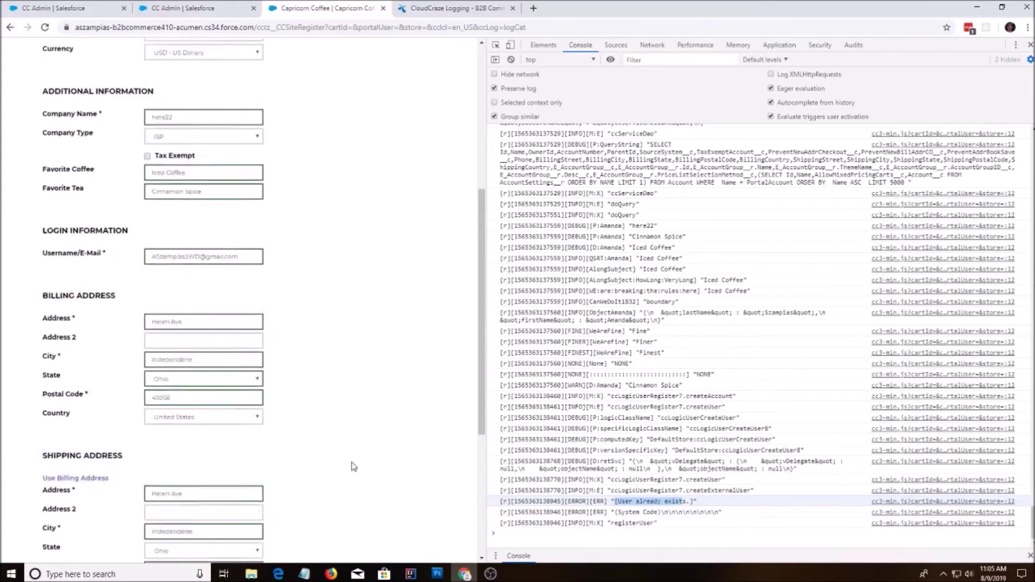
pyautogui.scroll(3, 351, 462)
# Add '2' to the username e-mail and submit the registration again.
pyautogui.click(195, 399)
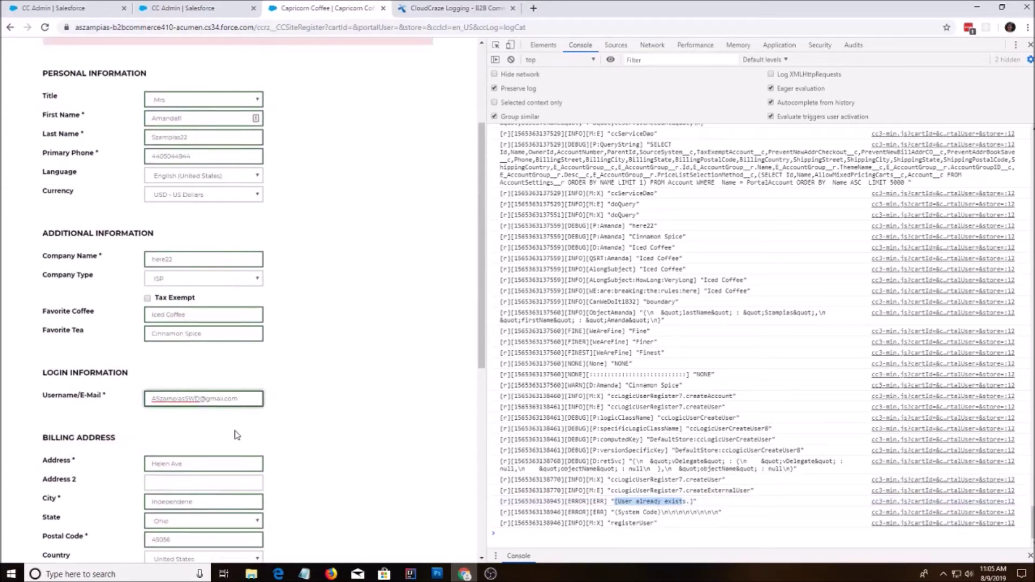
pyautogui.write('2')
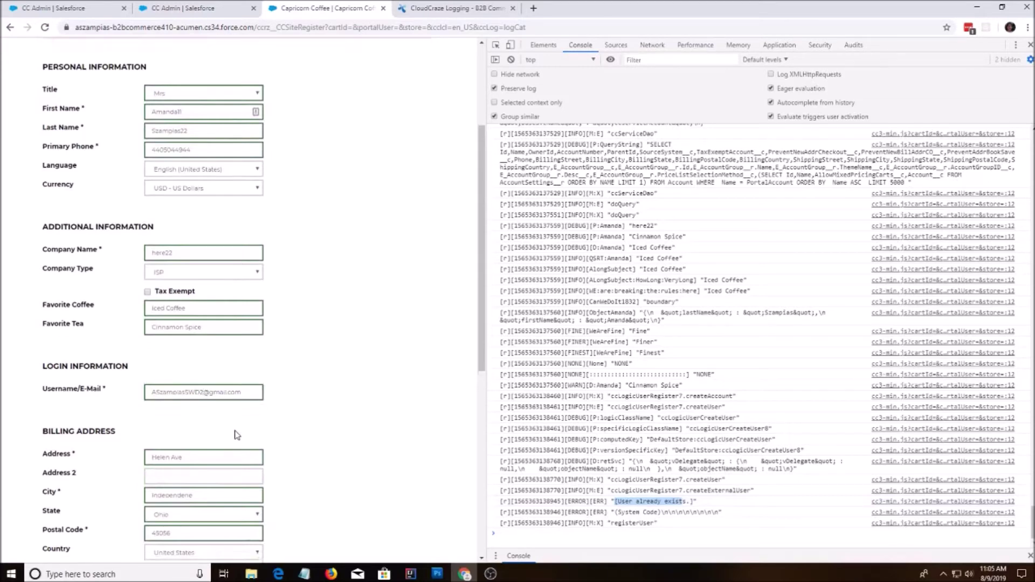
pyautogui.scroll(-5, 235, 434)
pyautogui.click(73, 370)
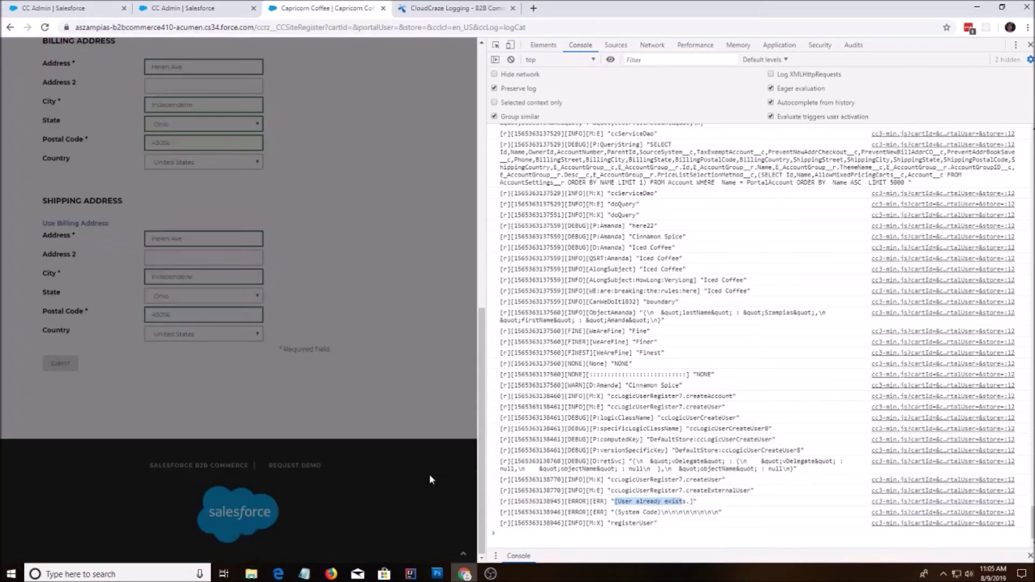